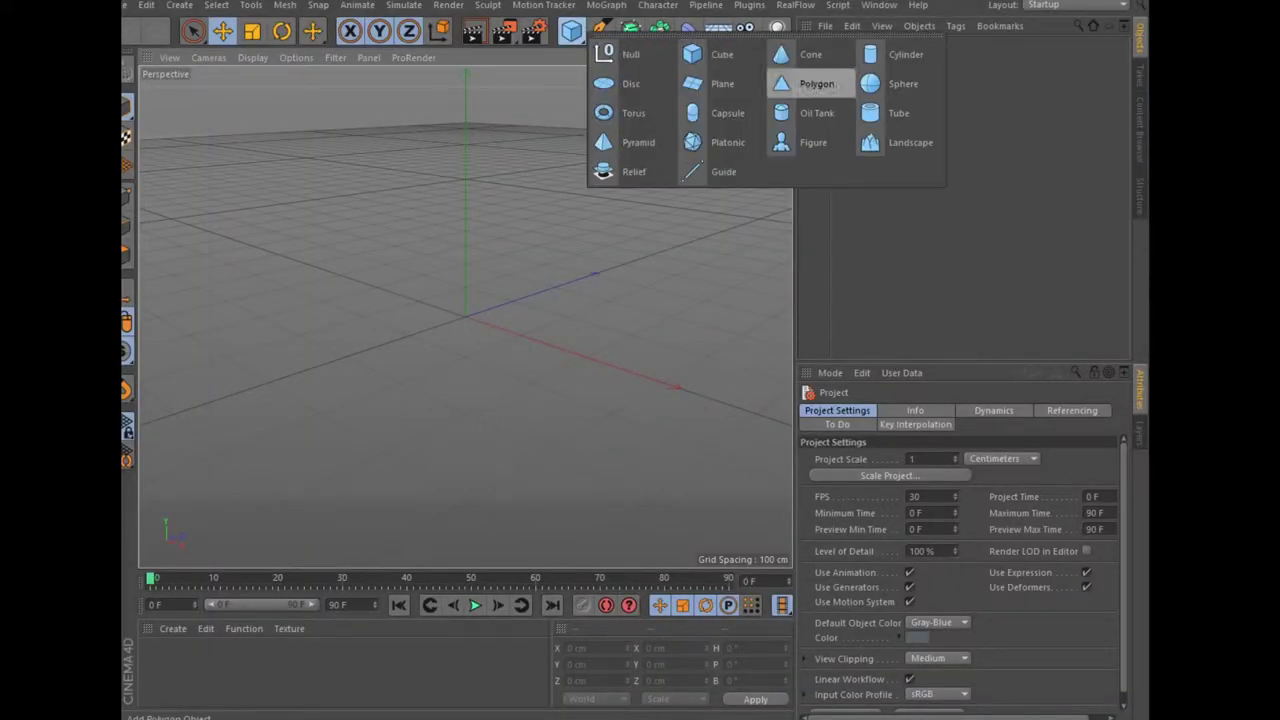
Add a sphere with 80 segments and convert it to an editable polygon object with C.
left_click(903, 83)
left_click(889, 461)
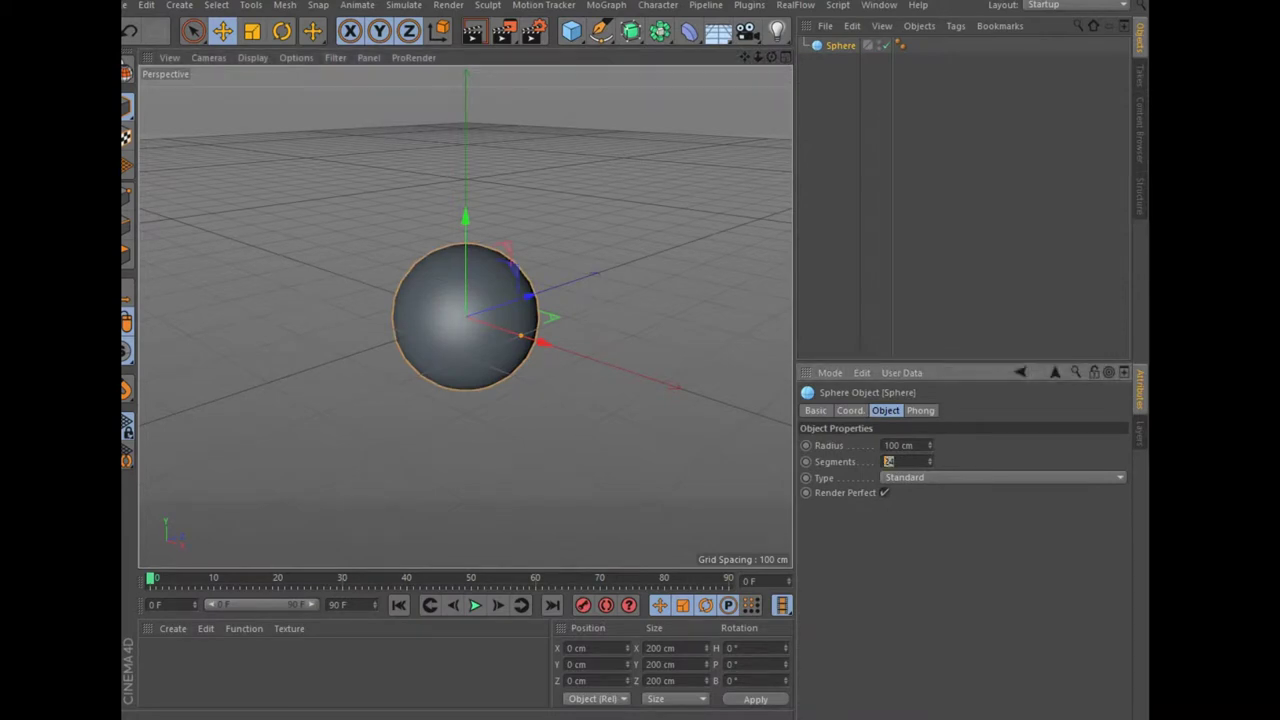
type("80")
key("Return")
scroll(466, 317, "down", 1)
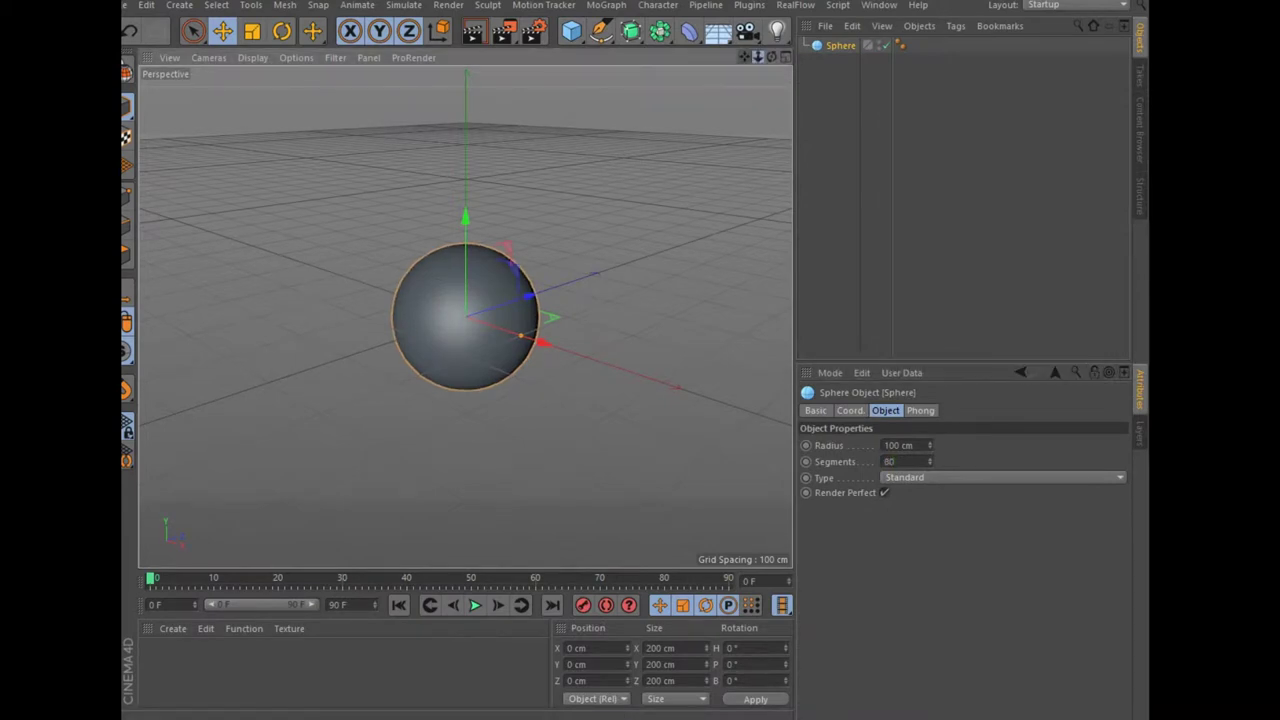
scroll(466, 317, "up", 1)
scroll(466, 317, "up", 1)
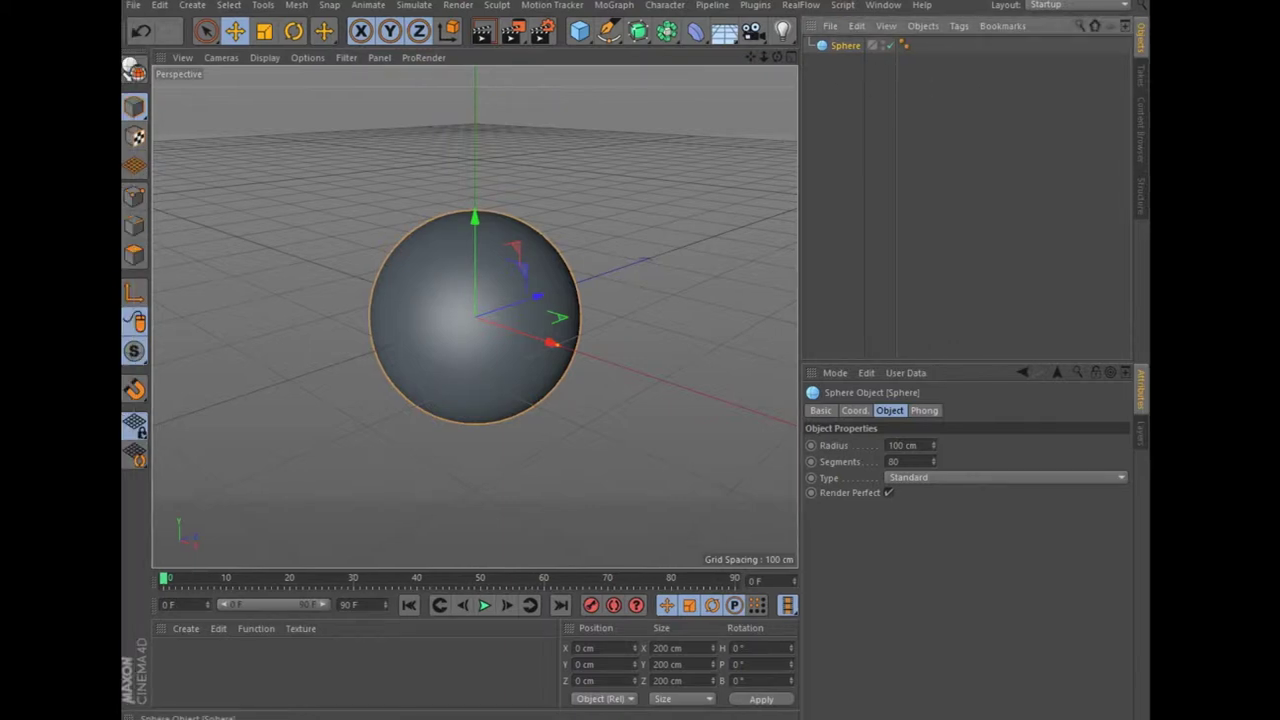
key("c")
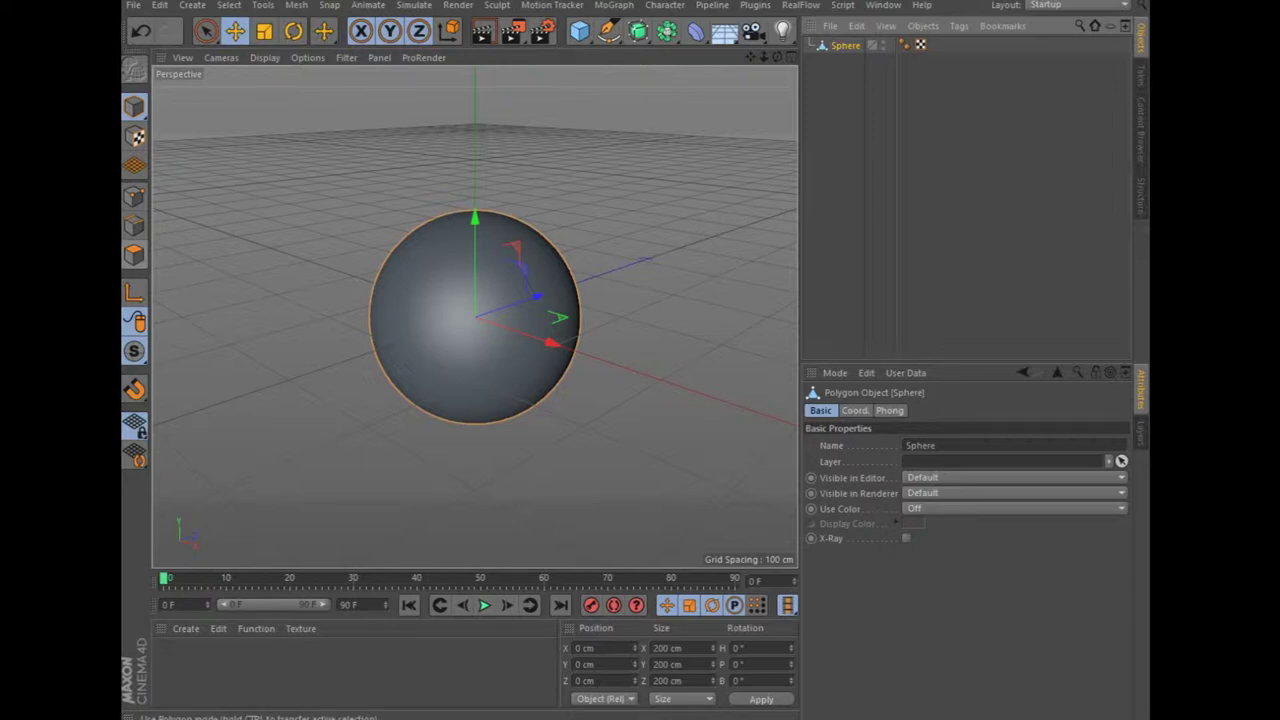
In Polygon mode, select all of the sphere's polygons and add Hair to them.
left_click(134, 255)
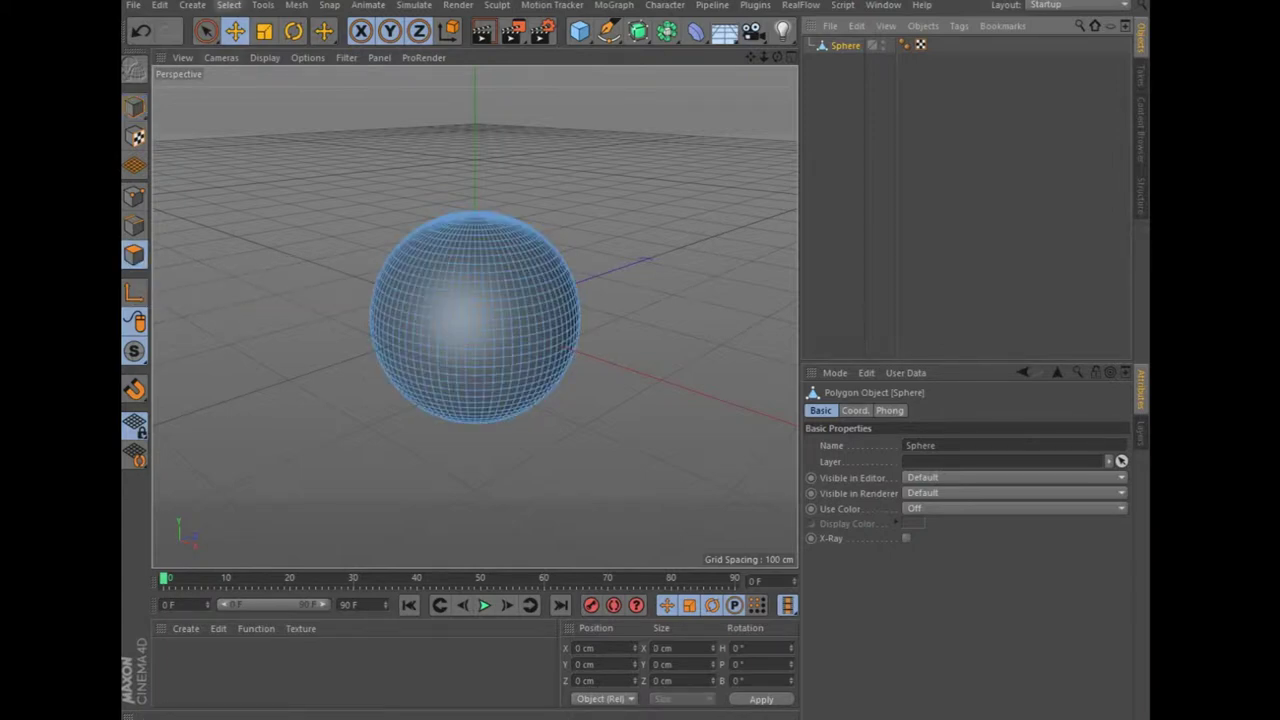
left_click(228, 5)
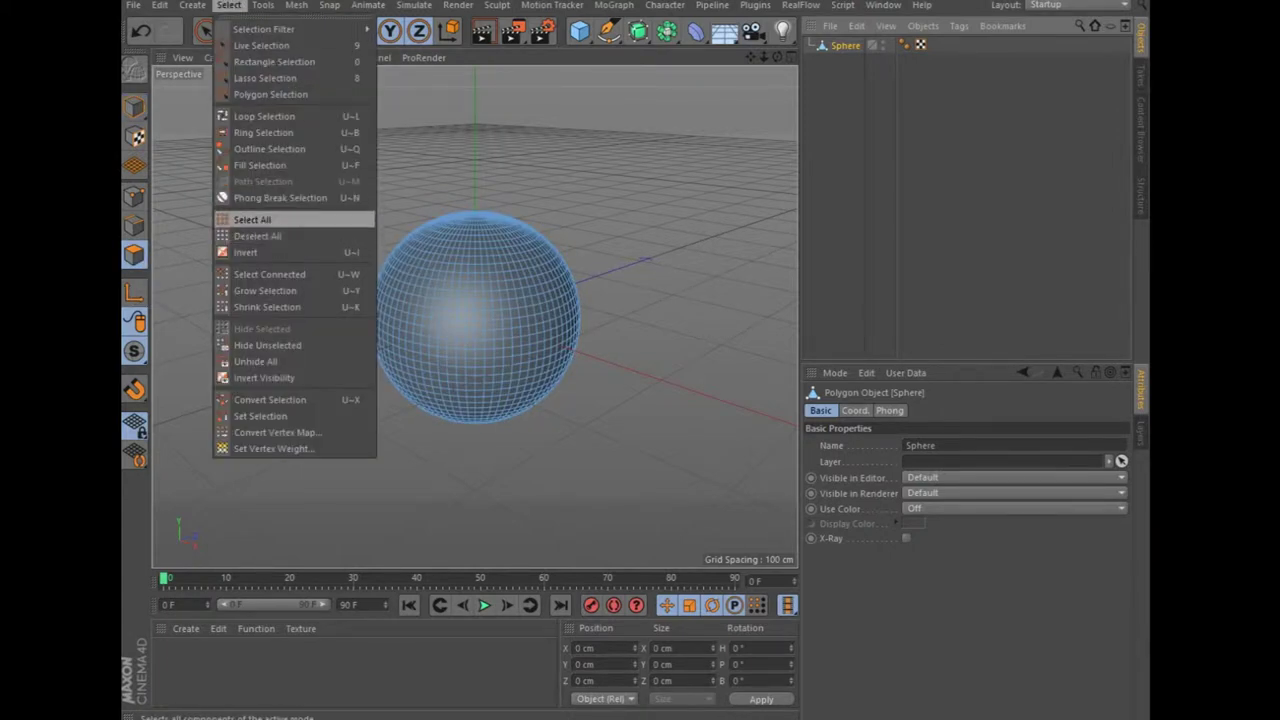
left_click(252, 219)
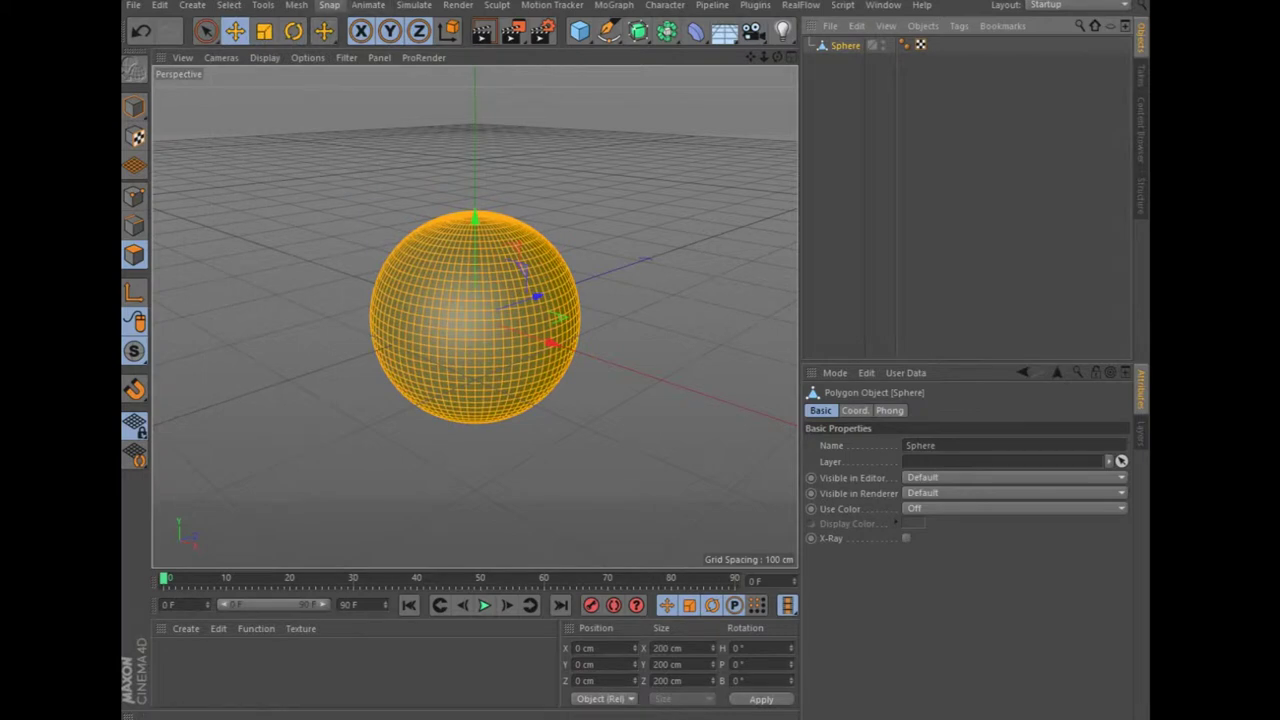
left_click(413, 5)
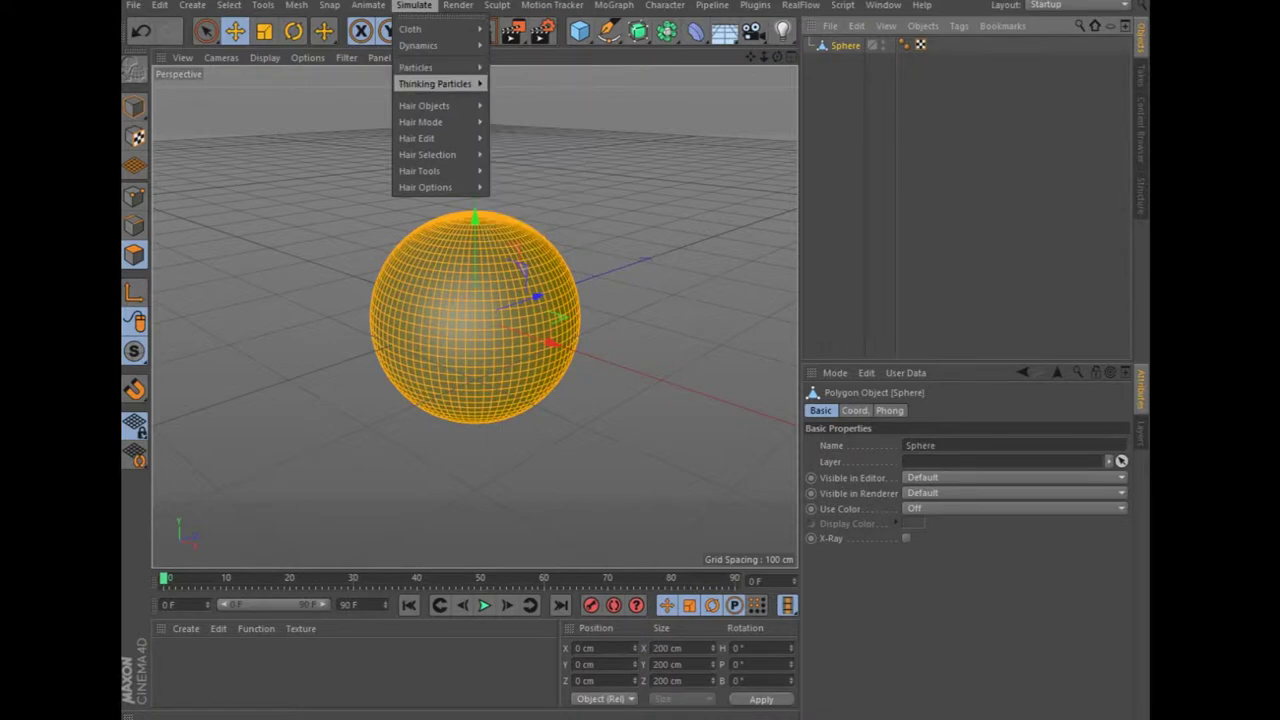
left_click(515, 105)
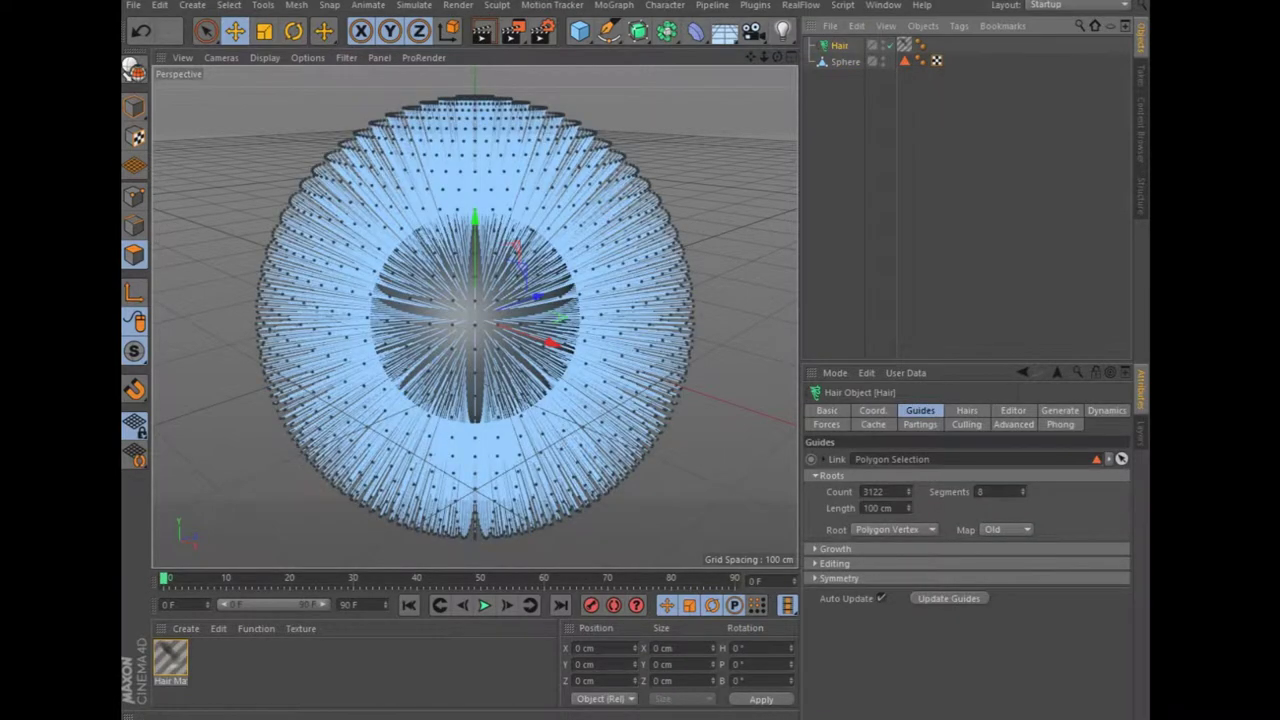
Shorten the hair guide length and render a preview of the hairy sphere.
double_click(871, 508)
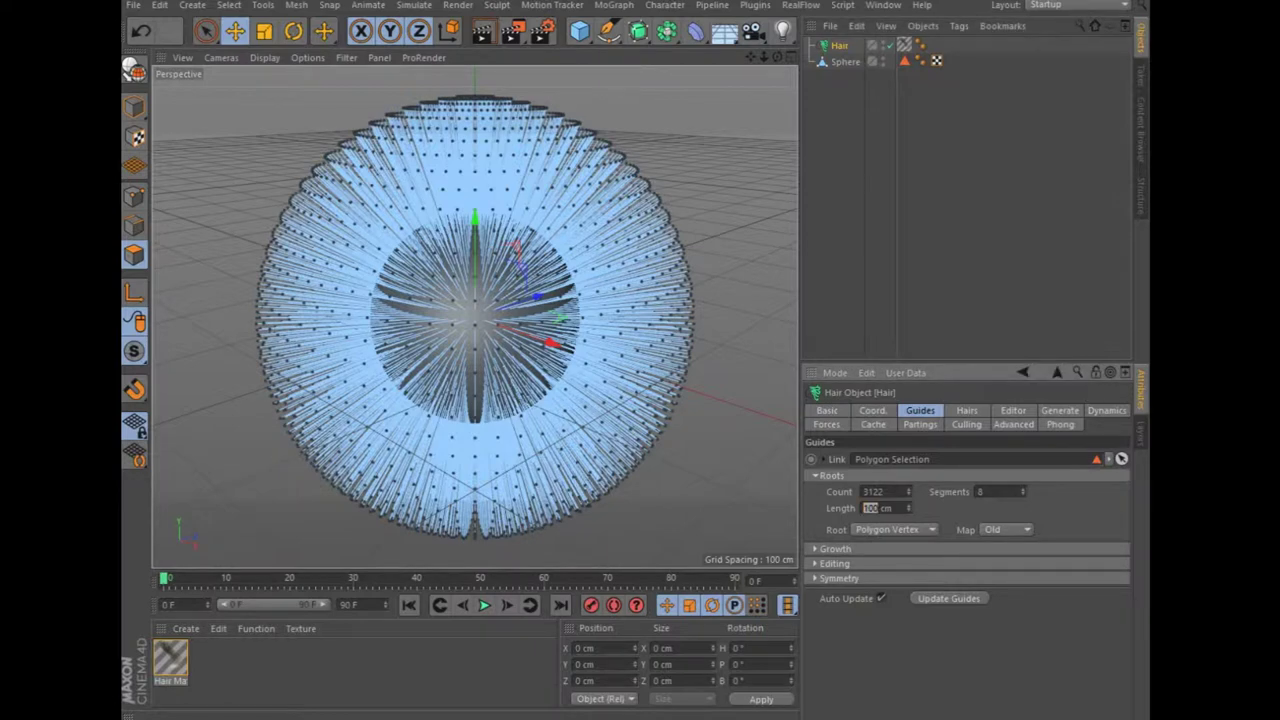
type("30")
key("Return")
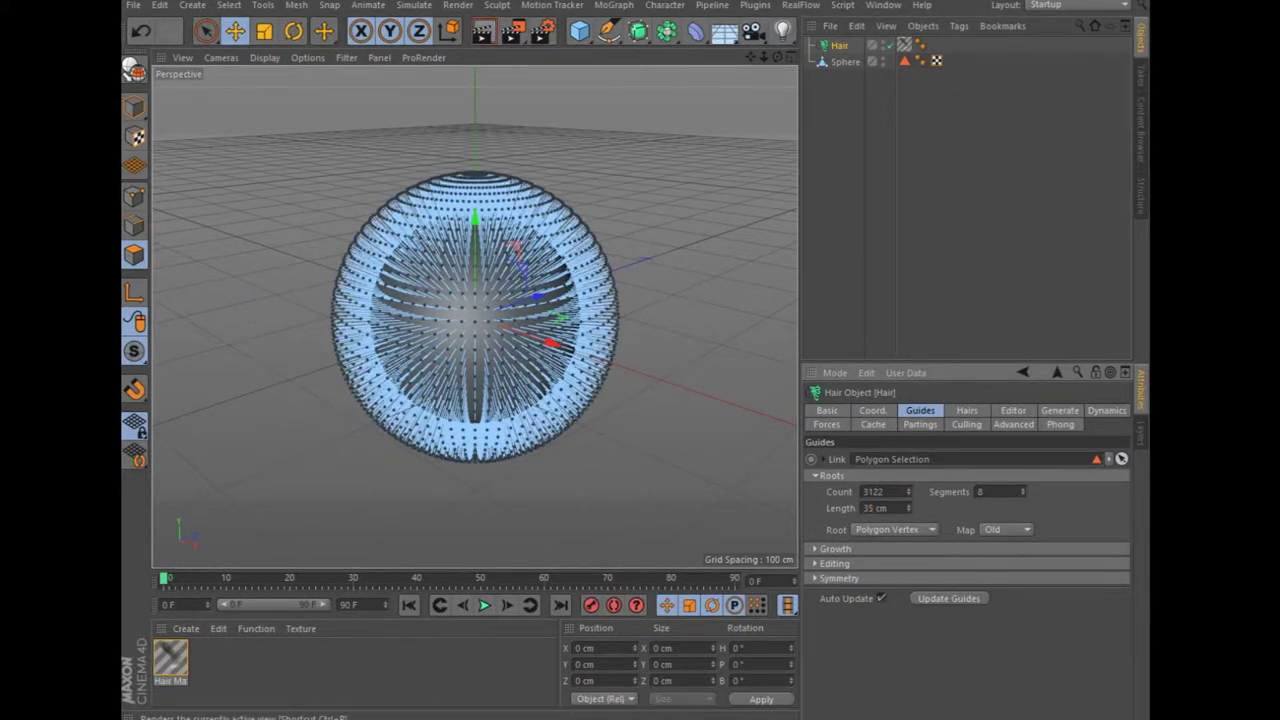
left_click(483, 32)
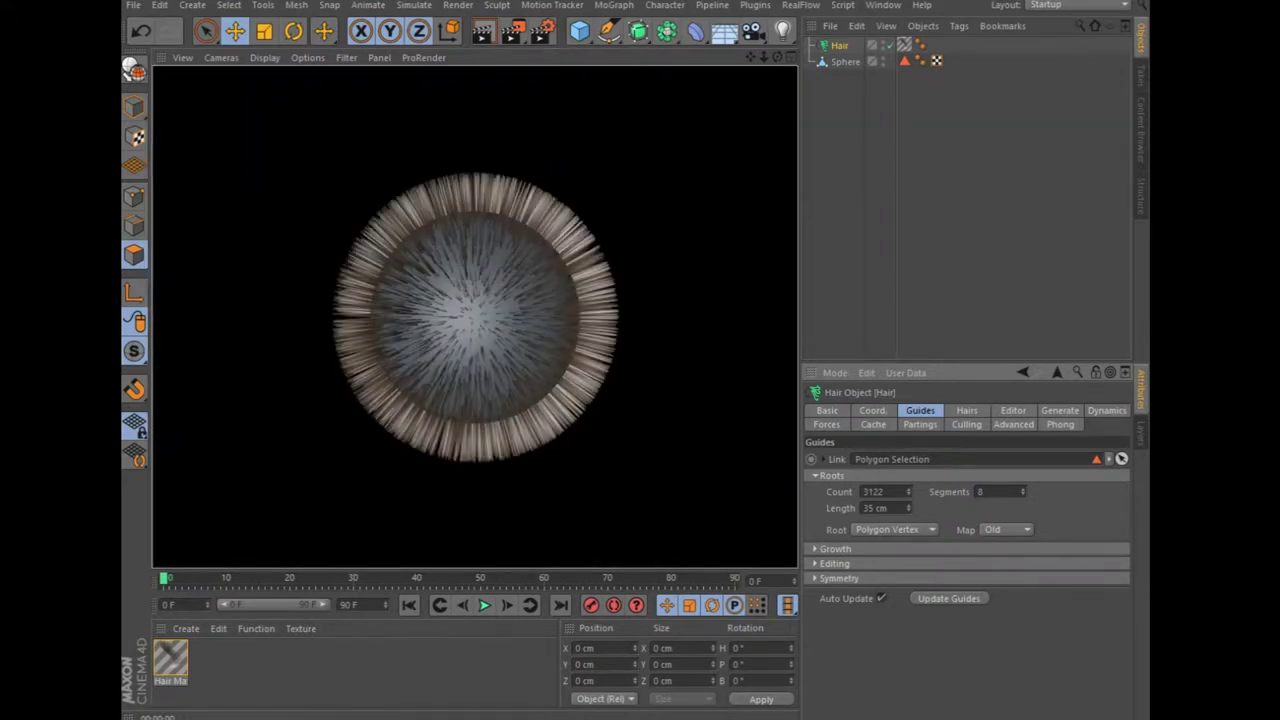
Set the hair count to 30000.
left_click(966, 410)
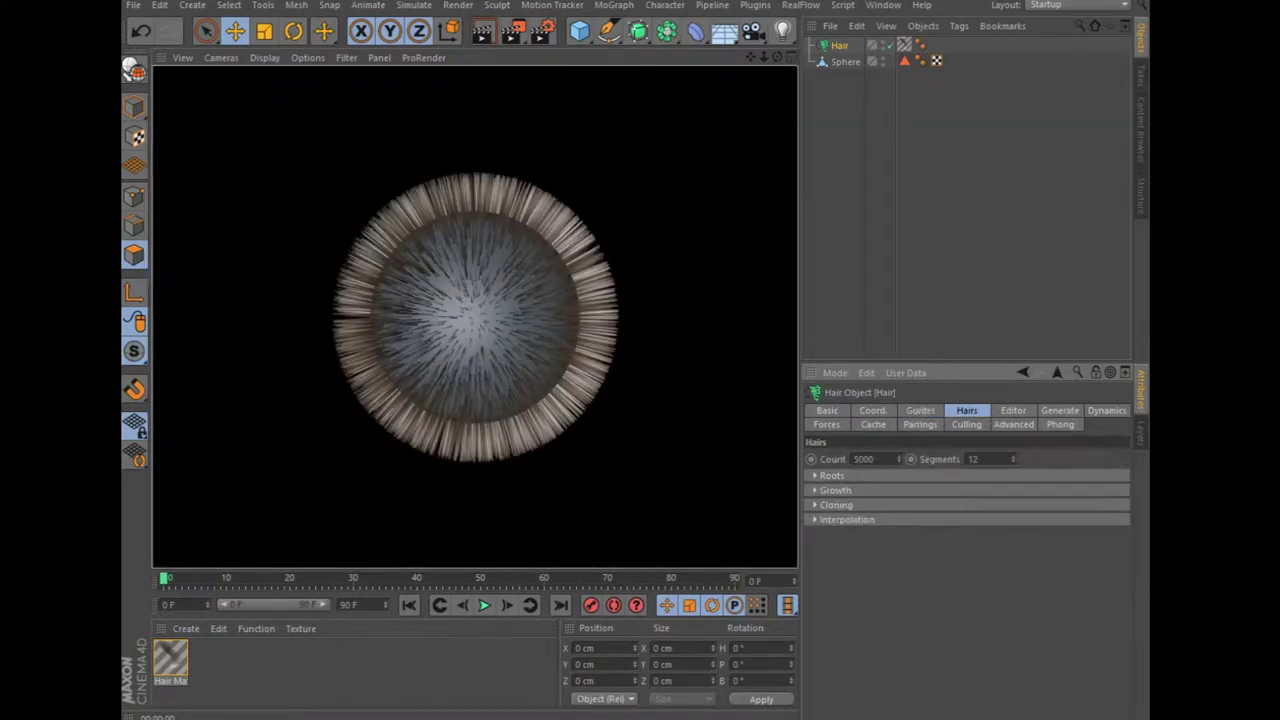
double_click(863, 459)
type("20000")
key("BackSpace")
type("3")
key("Return")
Play the animation to settle the hair, re-render, and open Hair Mat for editing.
left_click(484, 605)
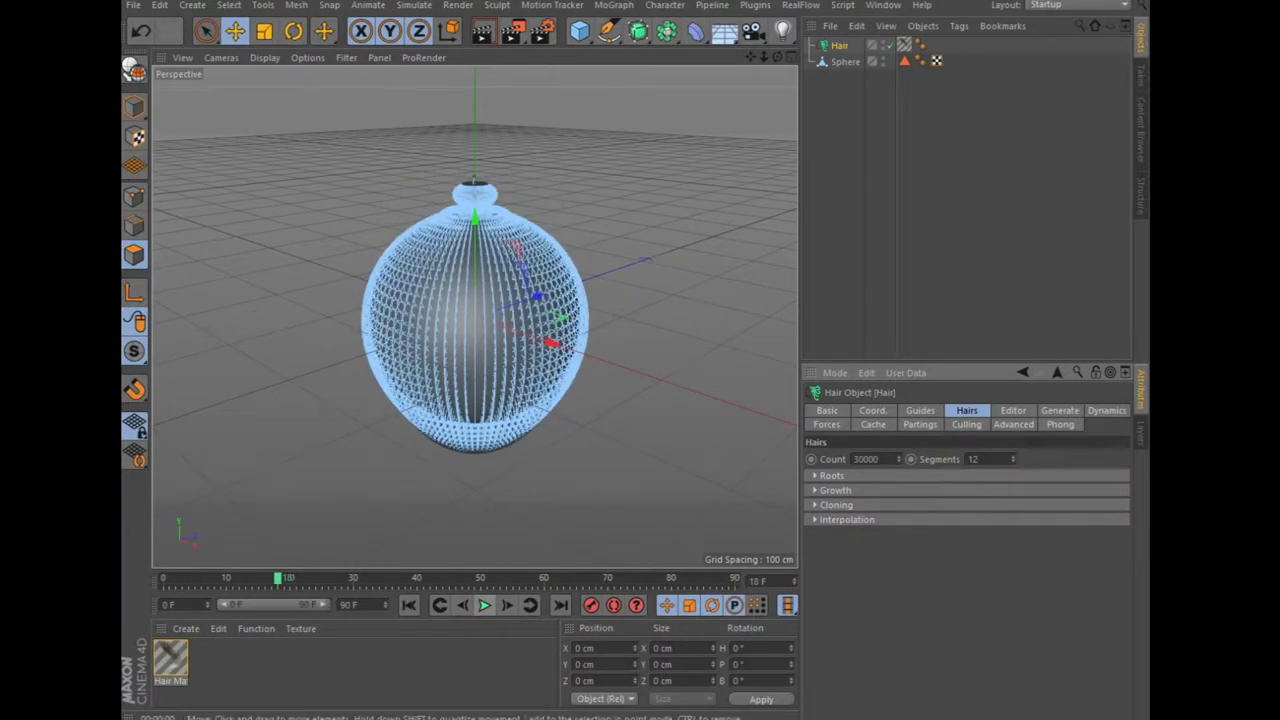
left_click(483, 31)
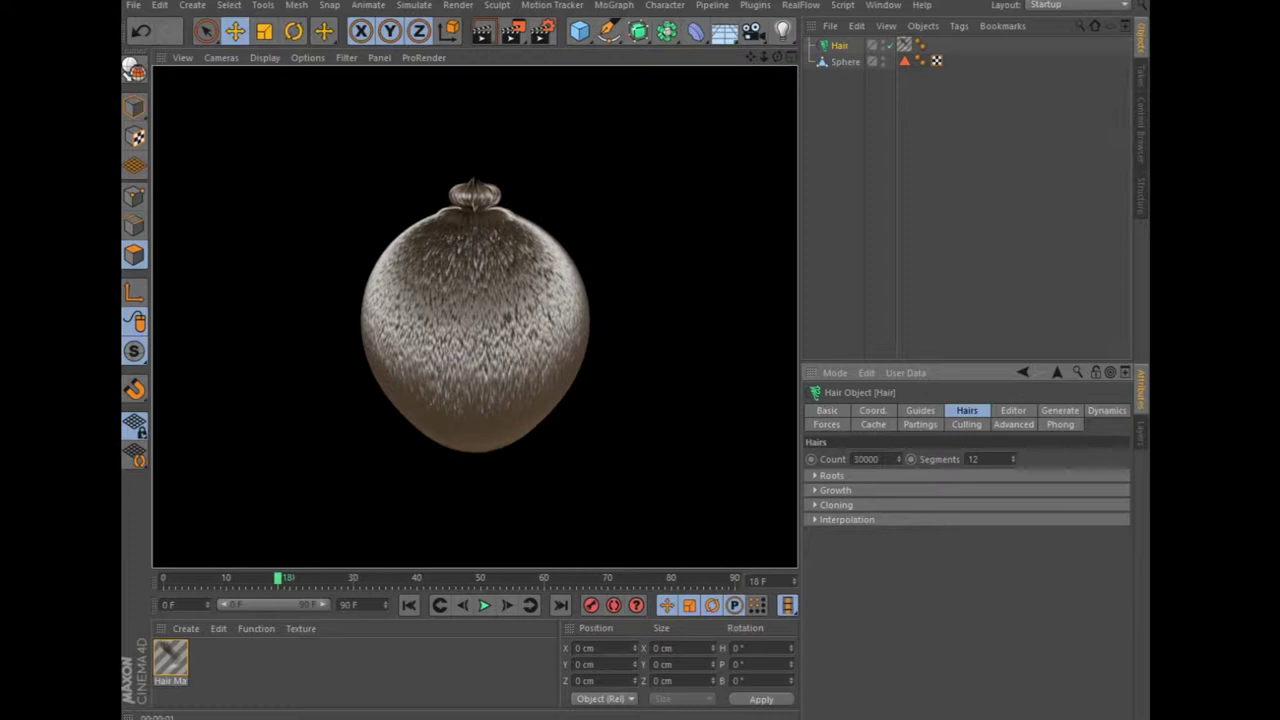
double_click(170, 658)
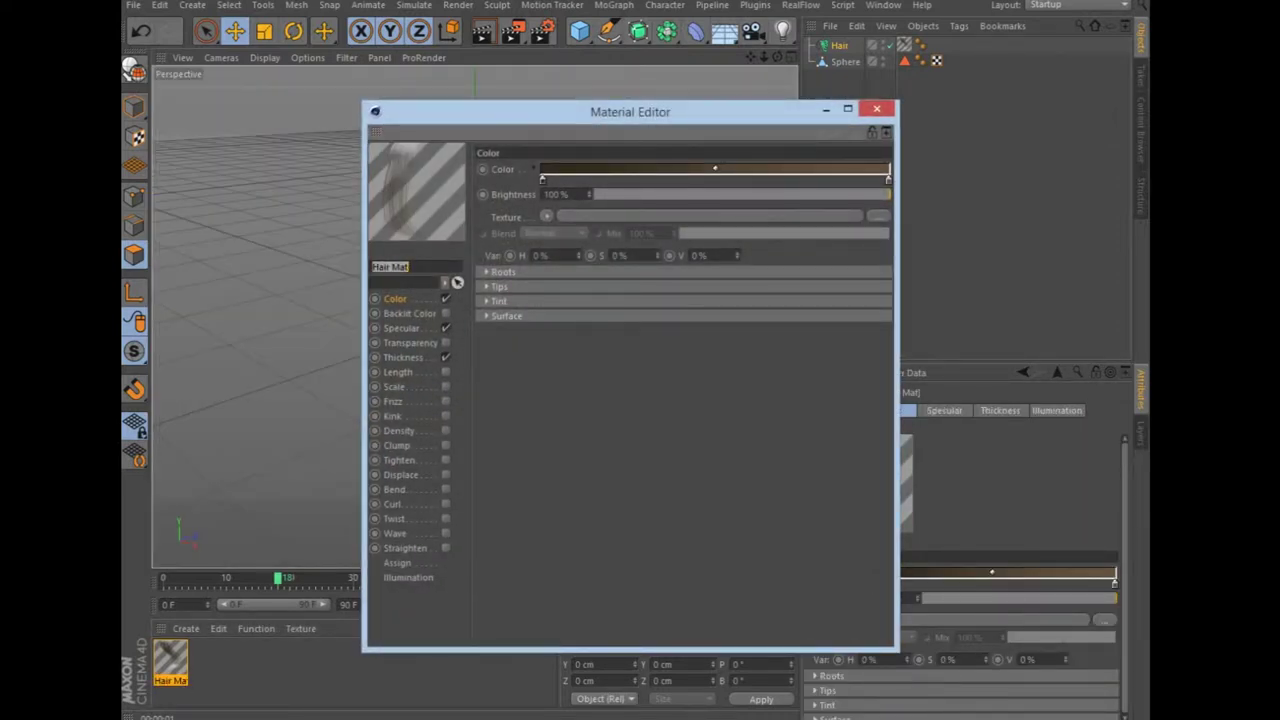
Make the gradient's root colour a deep blue with hue 230° and 84% saturation.
double_click(542, 180)
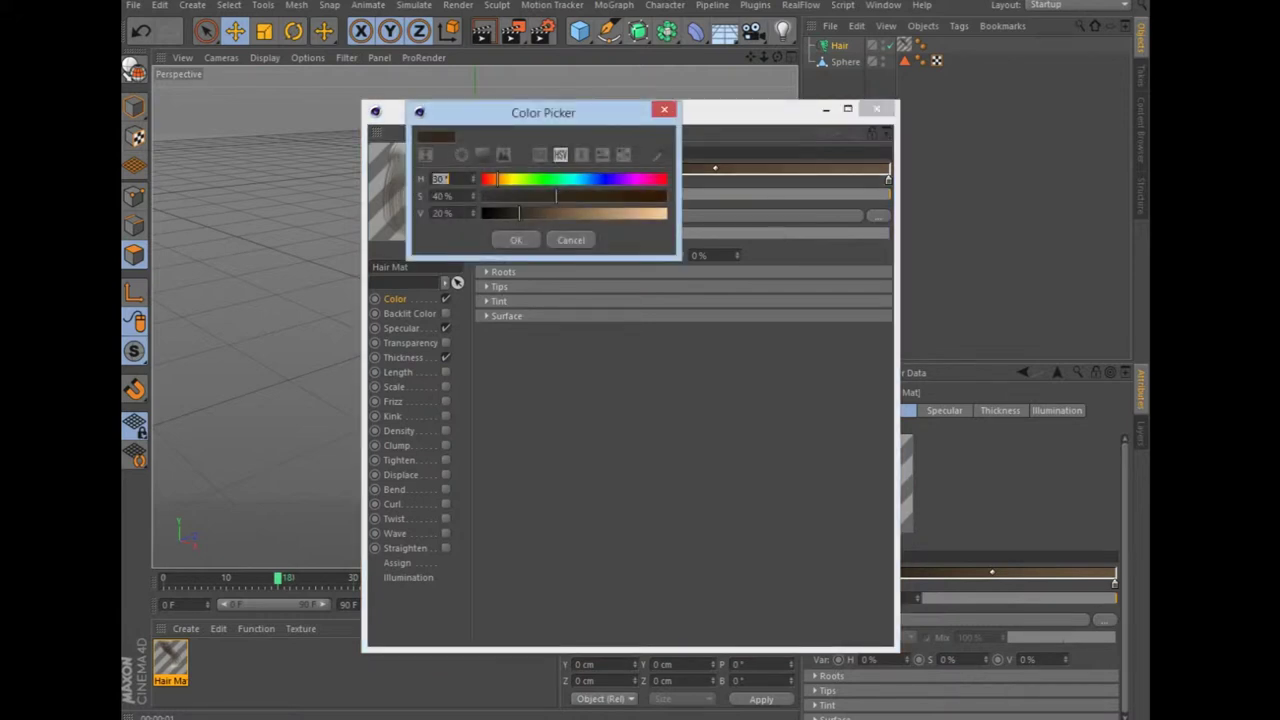
type("230")
key("Return")
left_click_drag(556, 196, 636, 196)
left_click_drag(518, 213, 610, 213)
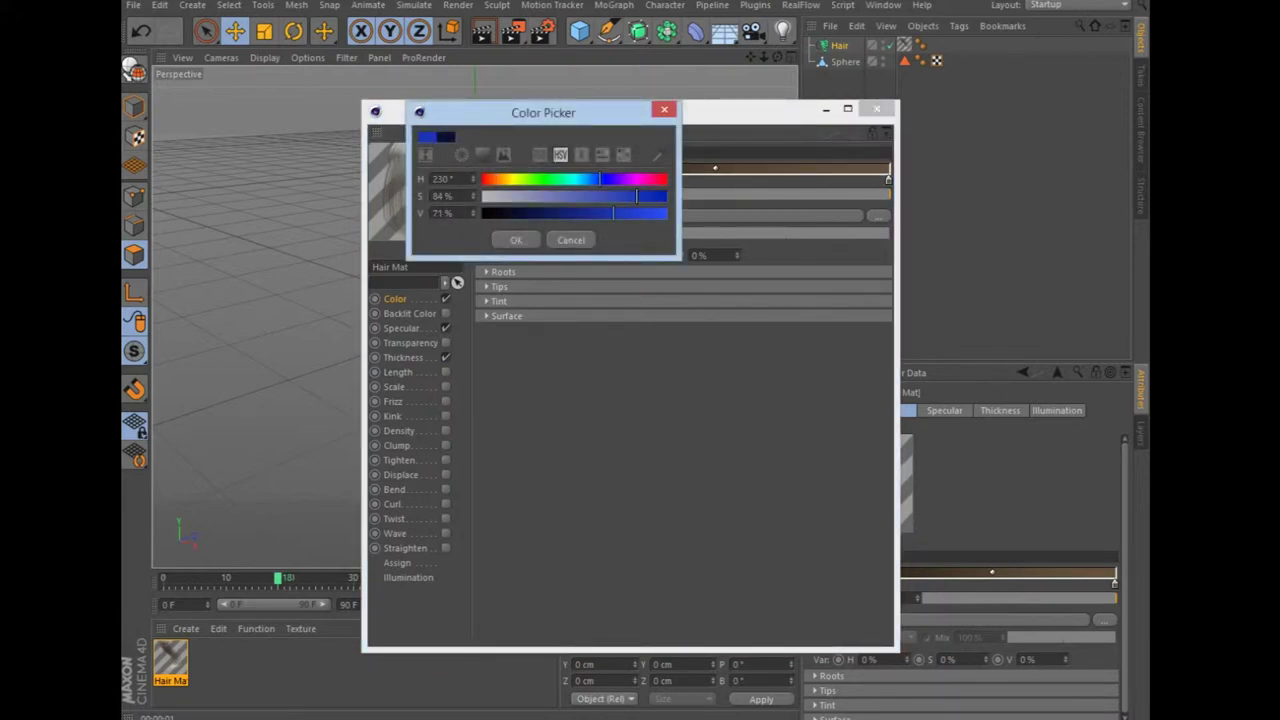
left_click(516, 240)
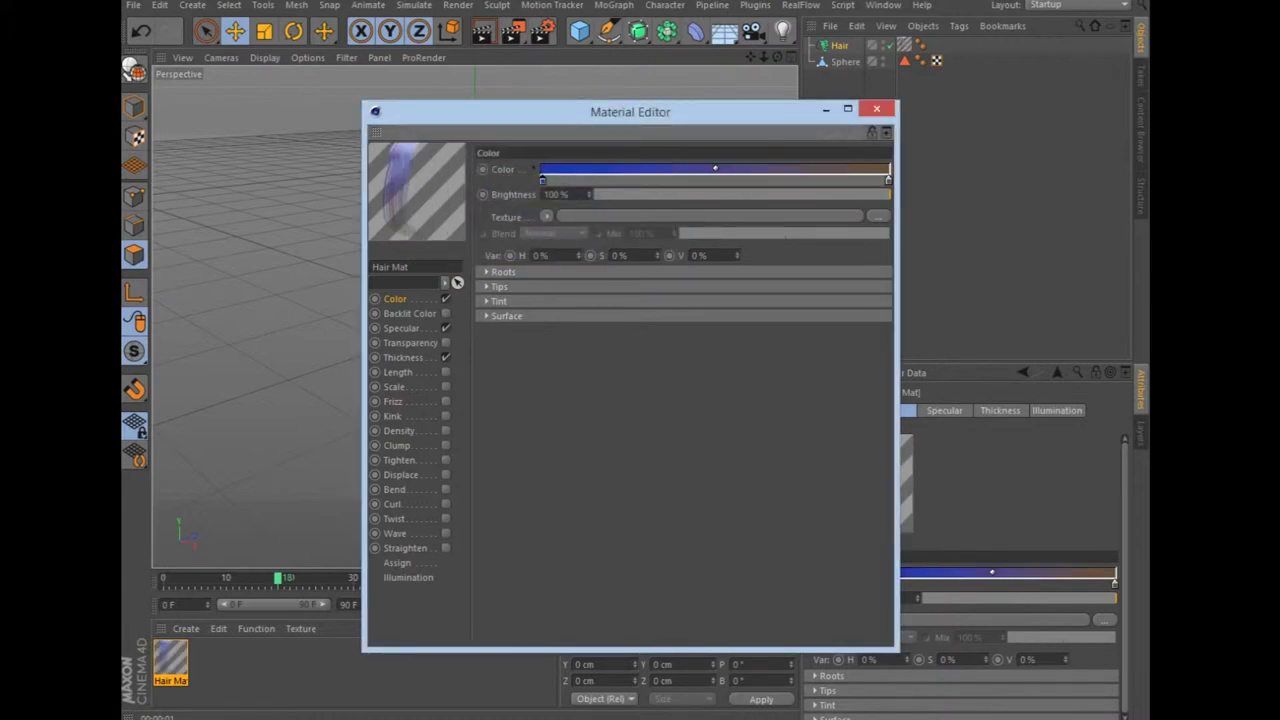
Make the gradient's tip colour a bright cyan with hue 191°.
double_click(887, 179)
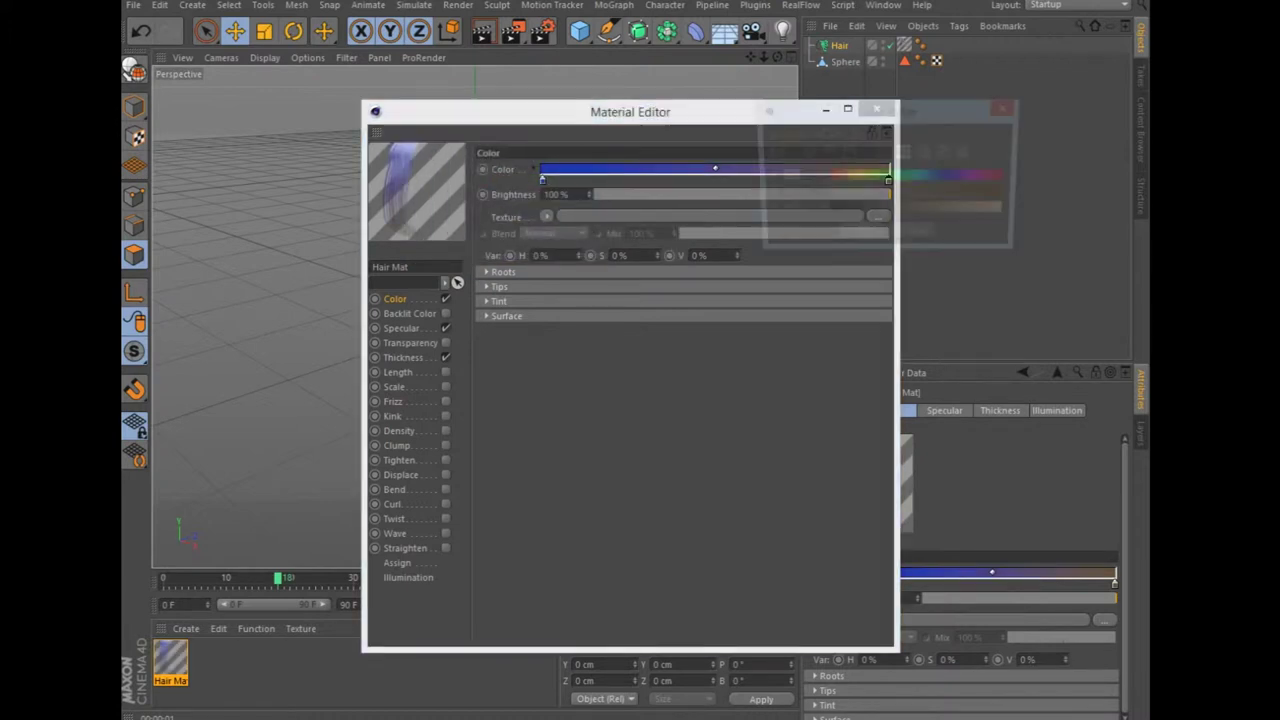
type("191")
key("Return")
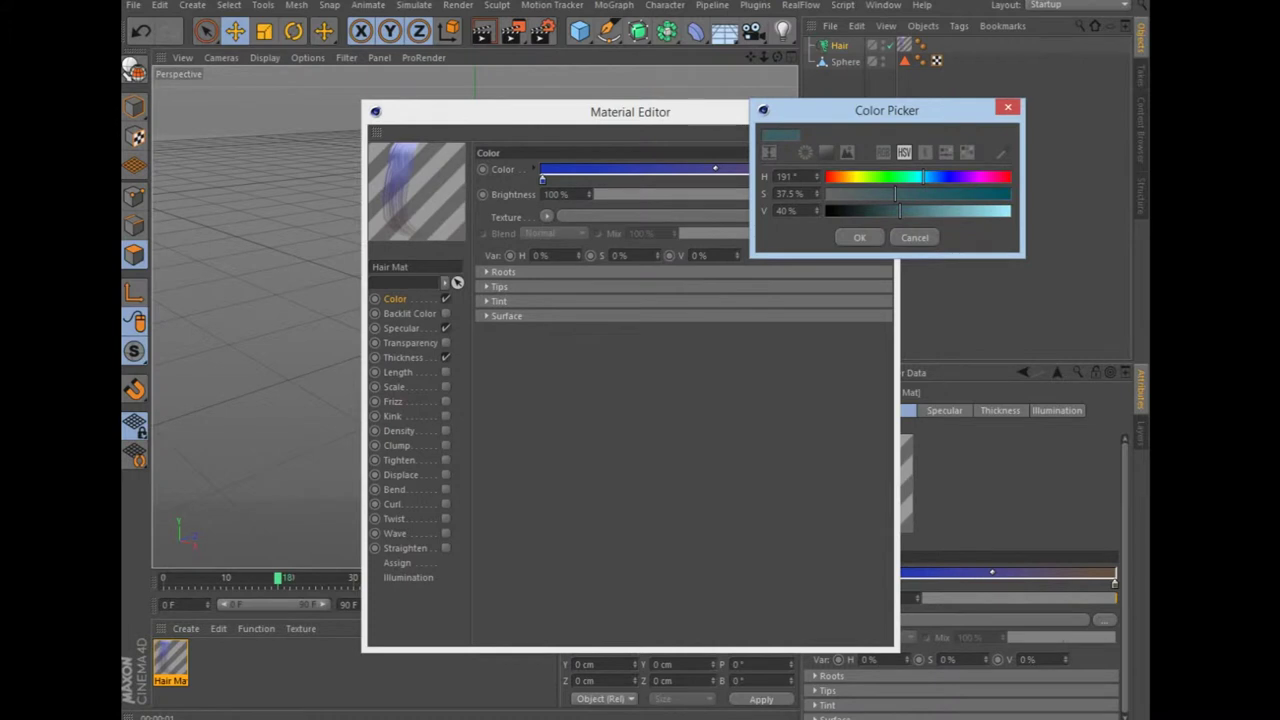
mouse_move(899, 211)
left_mouse_down()
mouse_move(964, 211)
mouse_move(985, 194)
mouse_move(998, 211)
left_mouse_up()
left_click(859, 237)
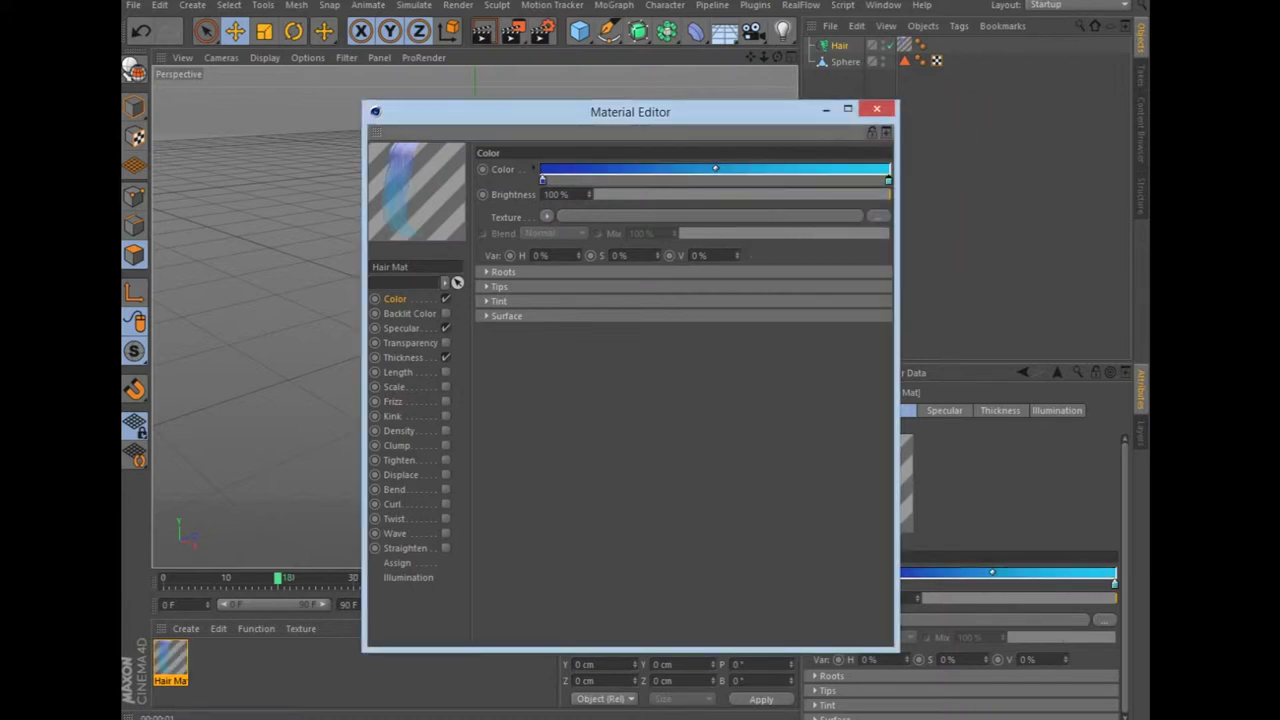
left_click(403, 357)
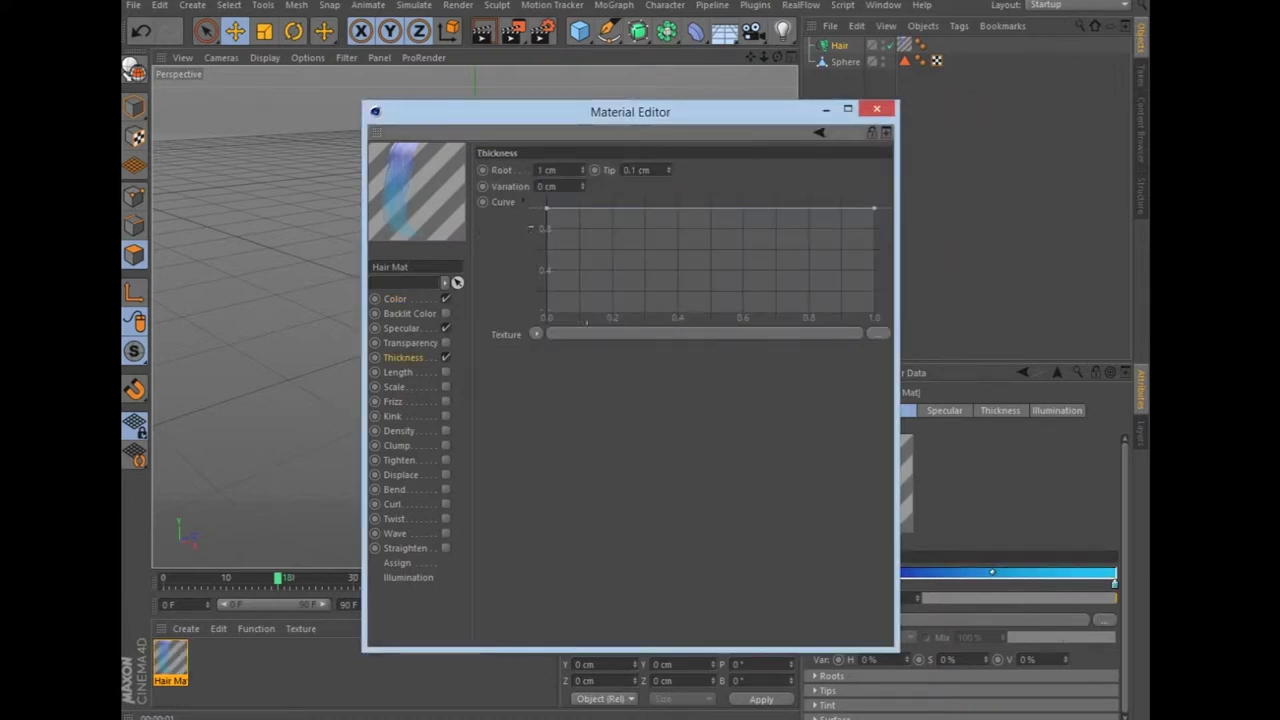
Set root thickness to 3.5 cm and taper the thickness curve toward the tips.
left_click_drag(873, 209, 853, 279)
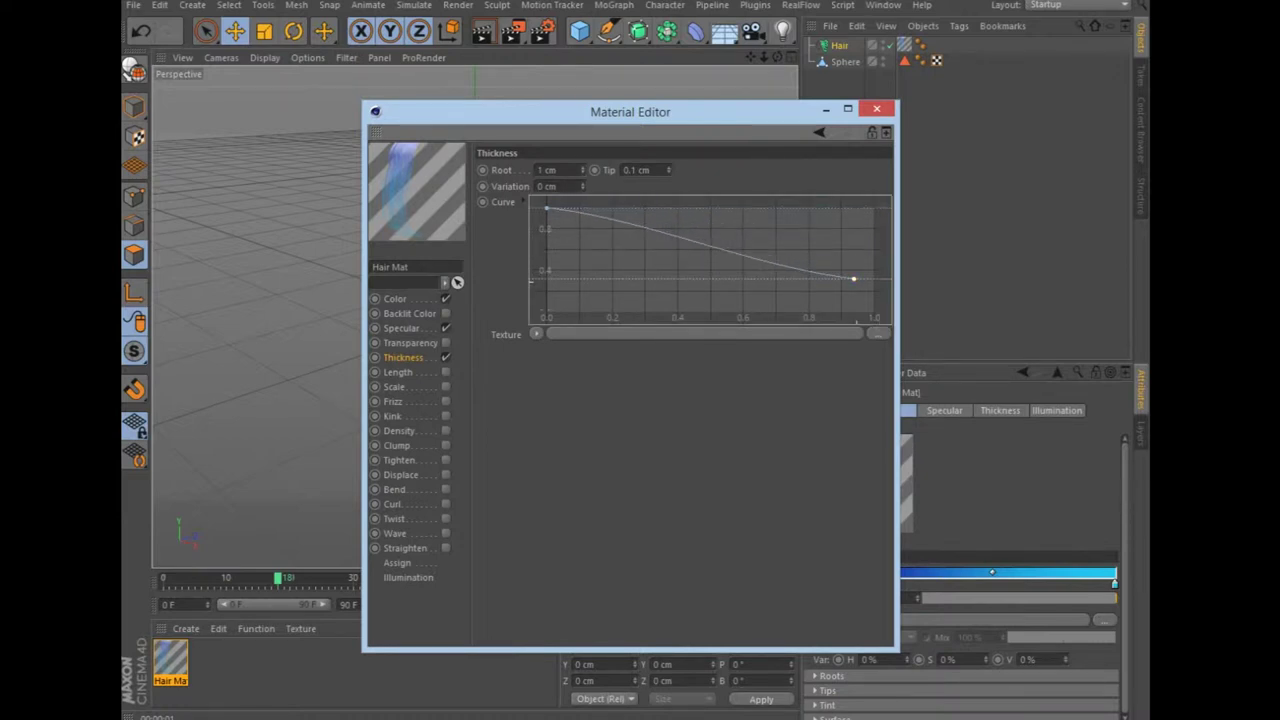
type("3.5")
key("Return")
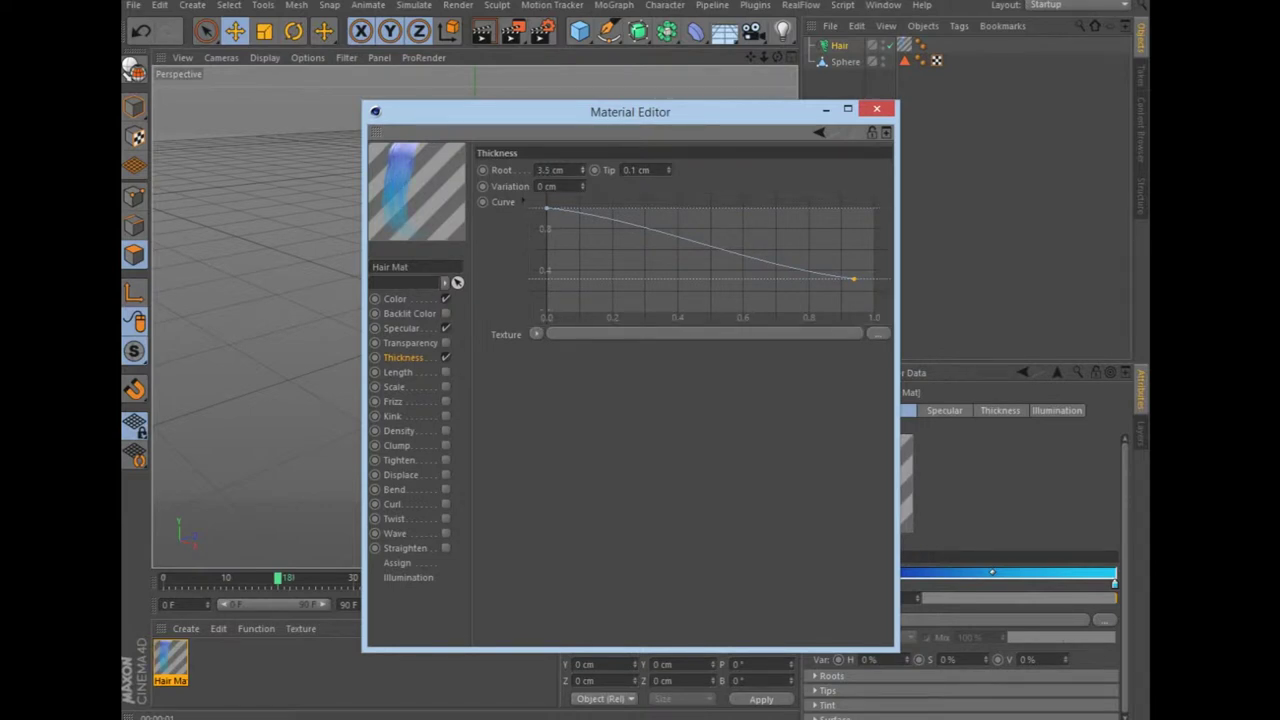
Enable the Length channel and adjust the hair length amount and variation.
left_click(446, 372)
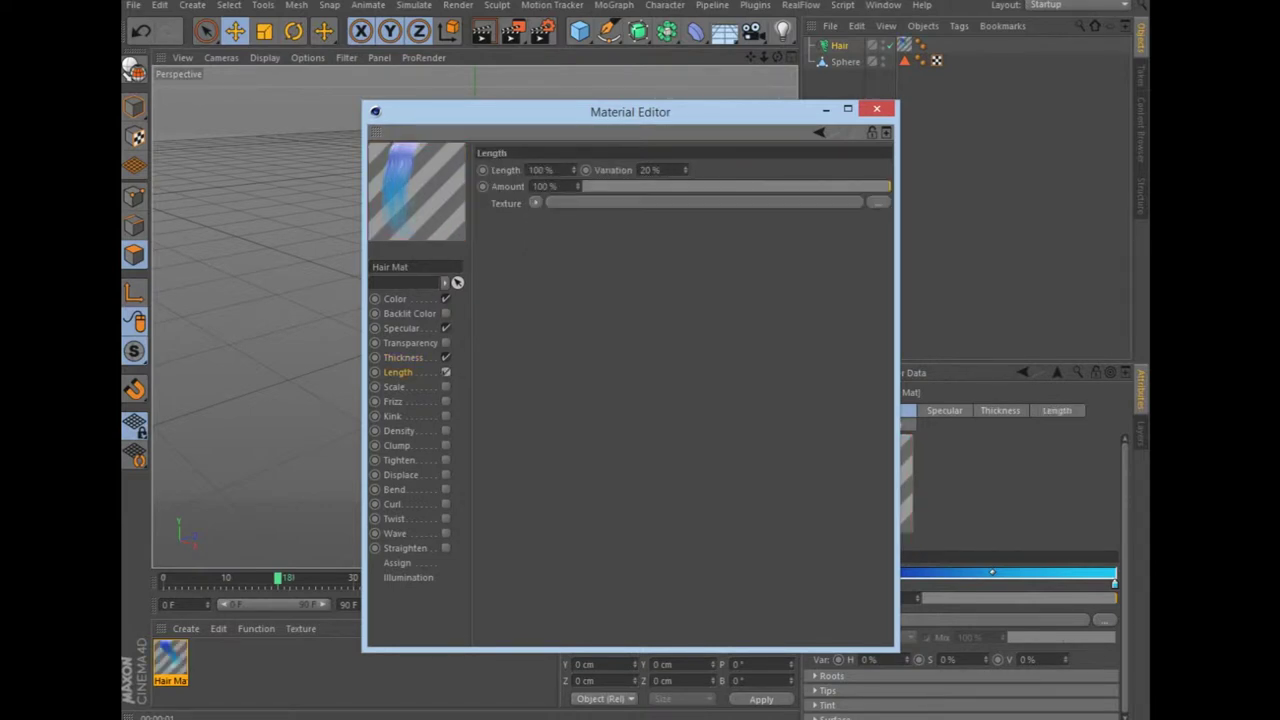
left_click_drag(889, 186, 684, 186)
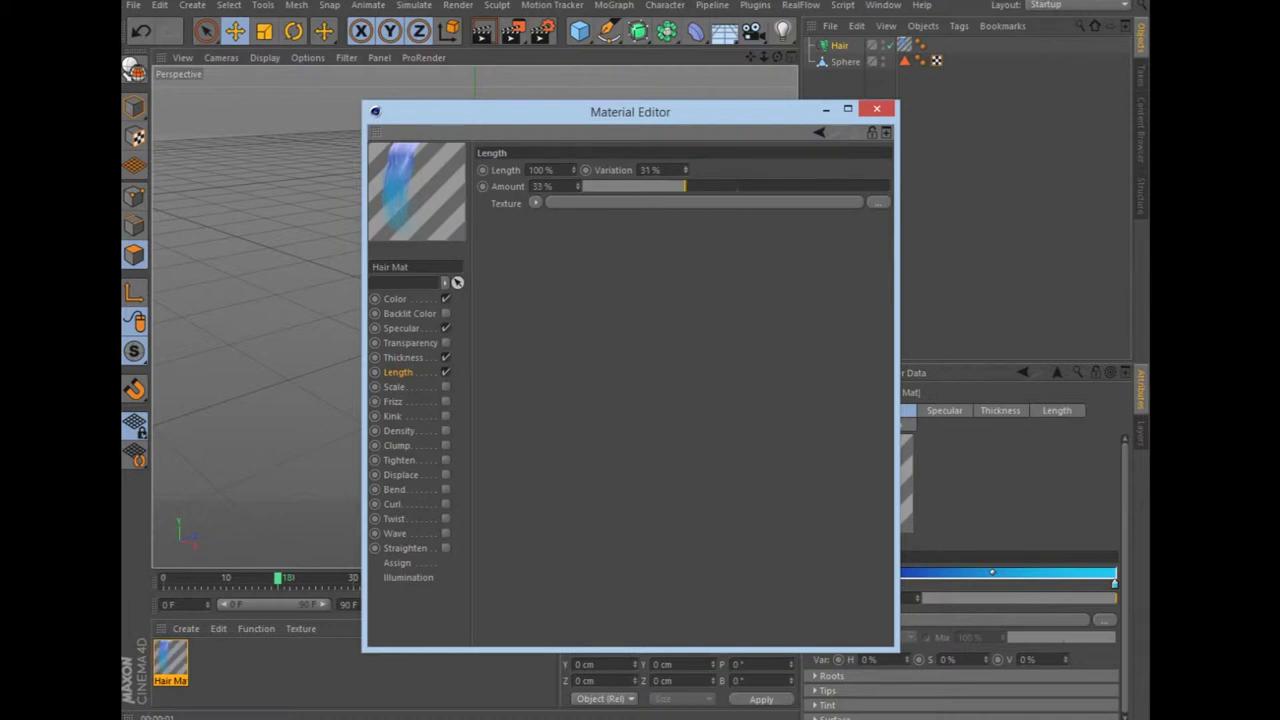
type("100")
key("Return")
type("49")
key("Return")
Enable Scale at 65%, plus Frizz and Tighten, then close the Material Editor.
left_click(445, 386)
left_click_drag(677, 170, 677, 160)
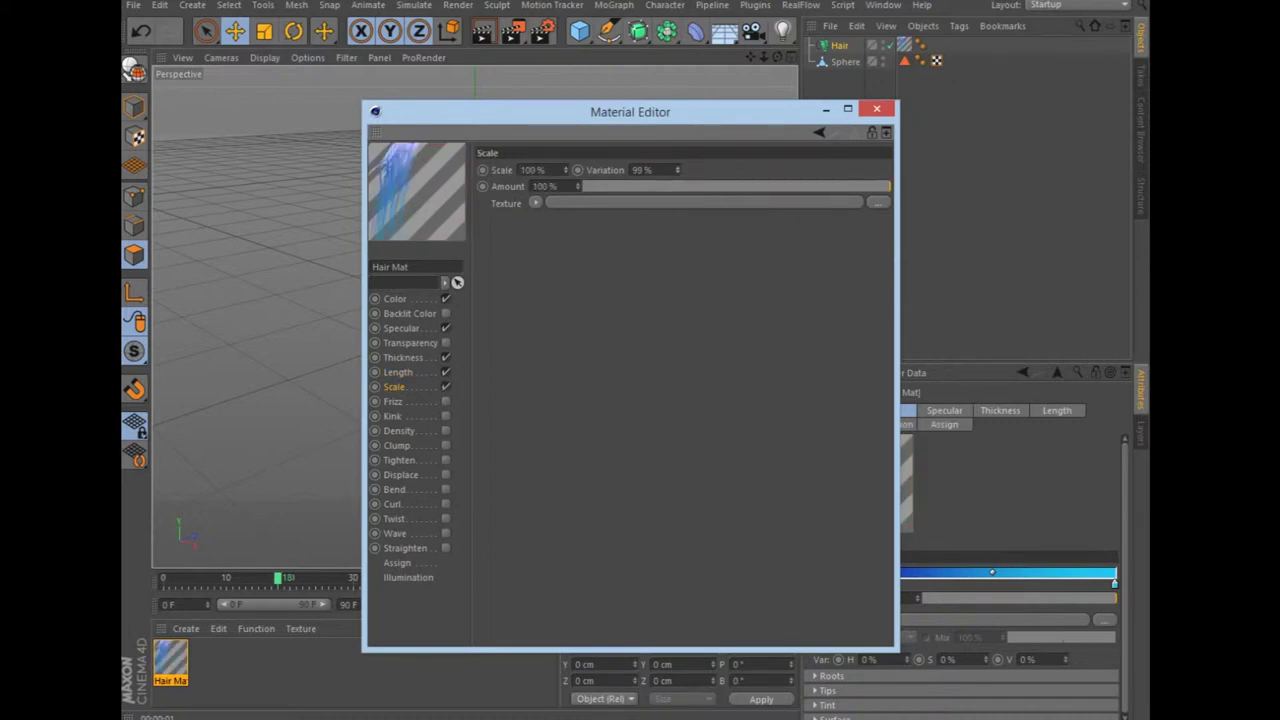
left_click_drag(565, 170, 565, 200)
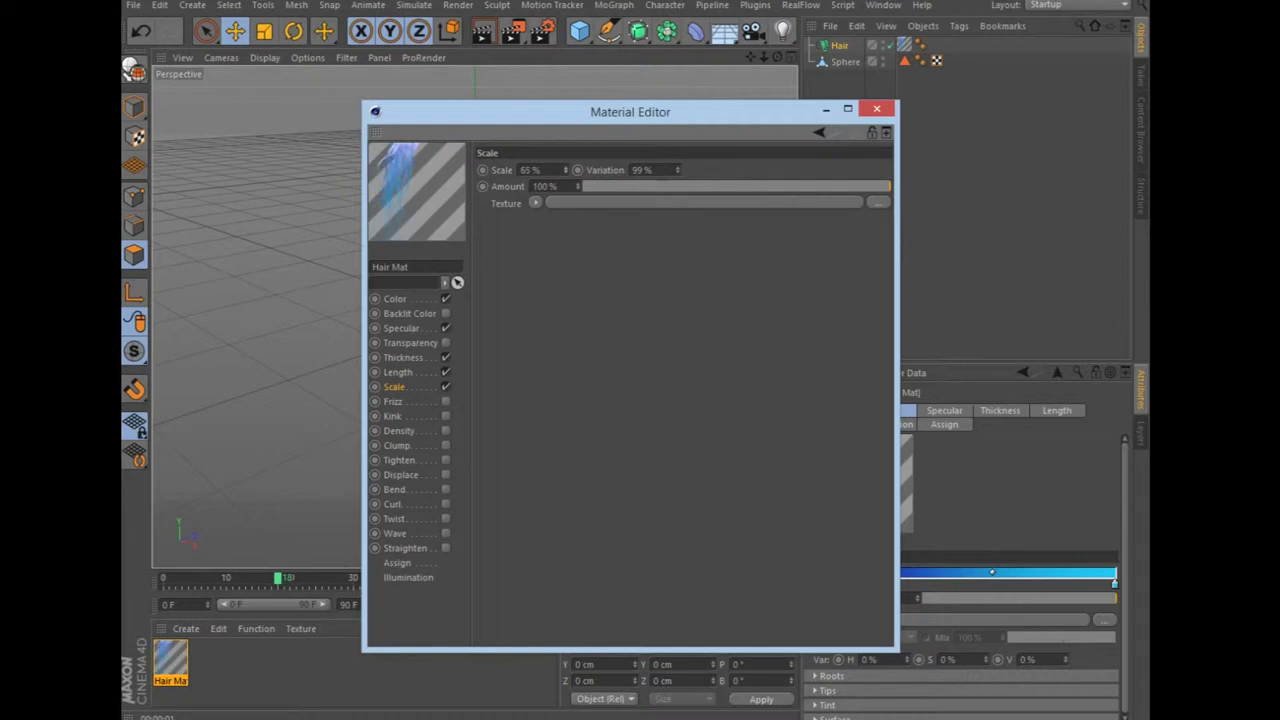
left_click(446, 401)
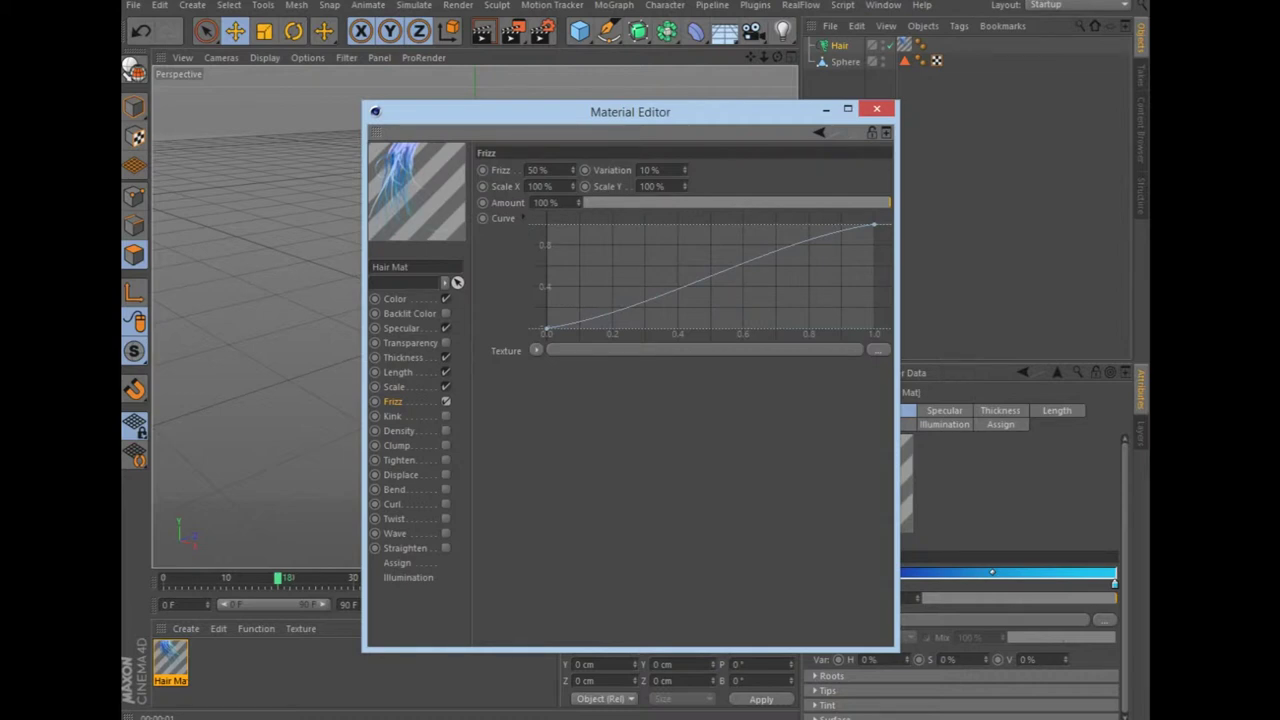
left_click(446, 460)
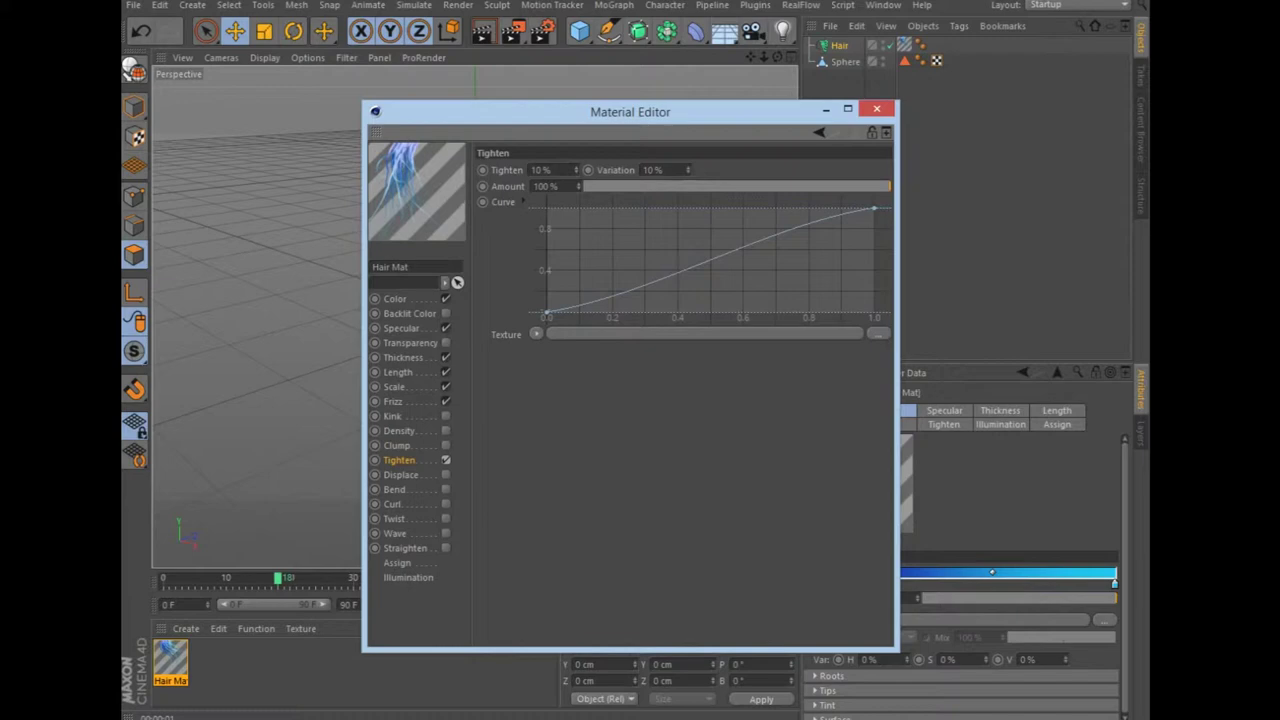
left_click(876, 108)
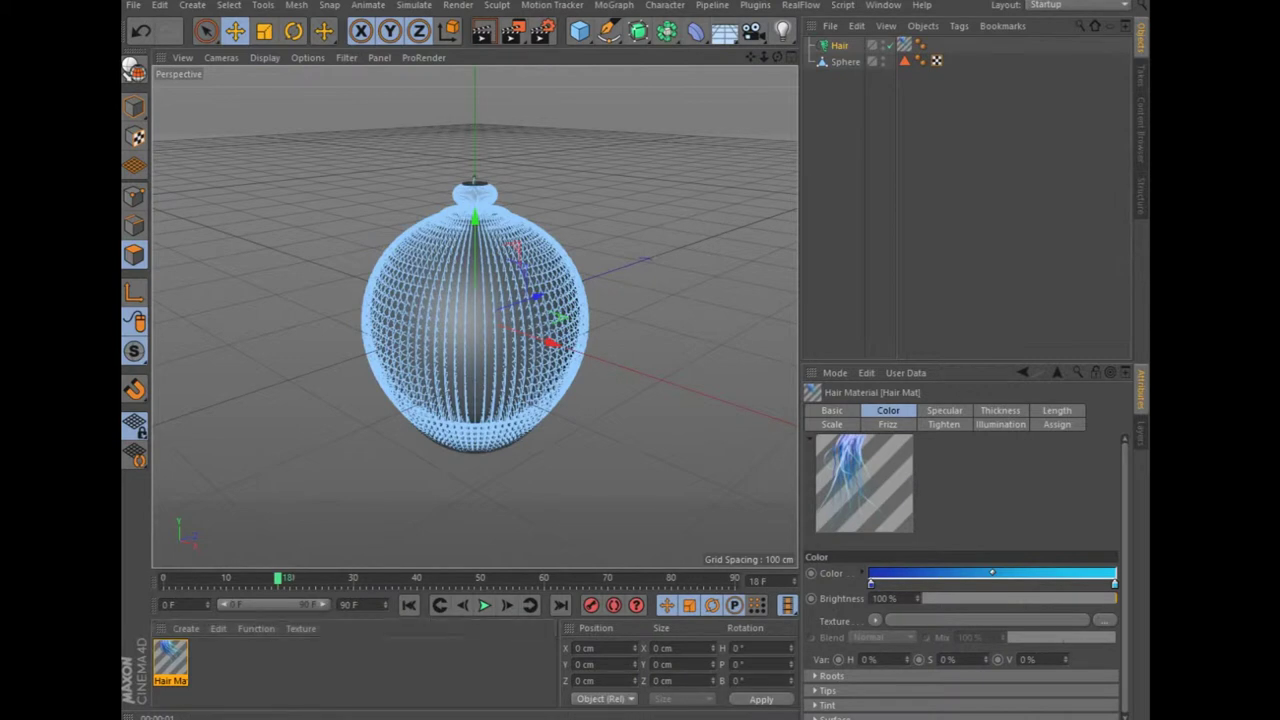
Rewind to frame 0, add a camera and a light raised about 300 cm, and render.
key("shift+f")
key("ctrl+r")
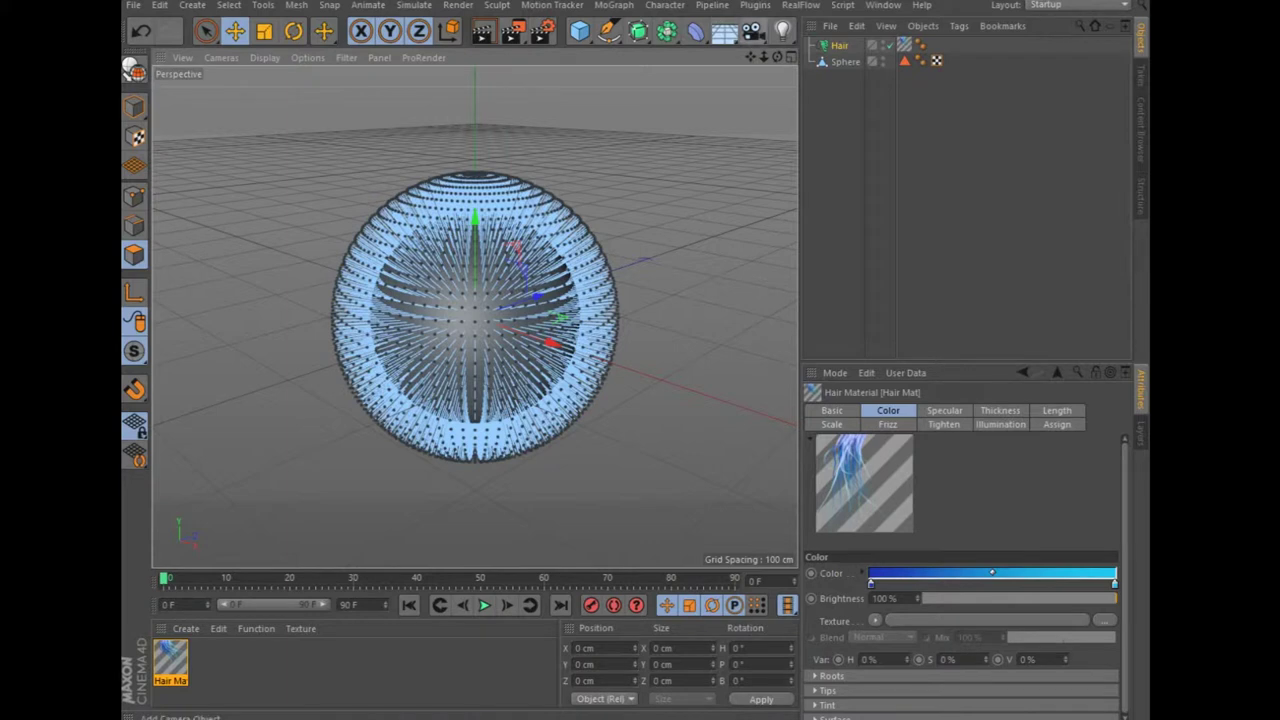
left_click(753, 31)
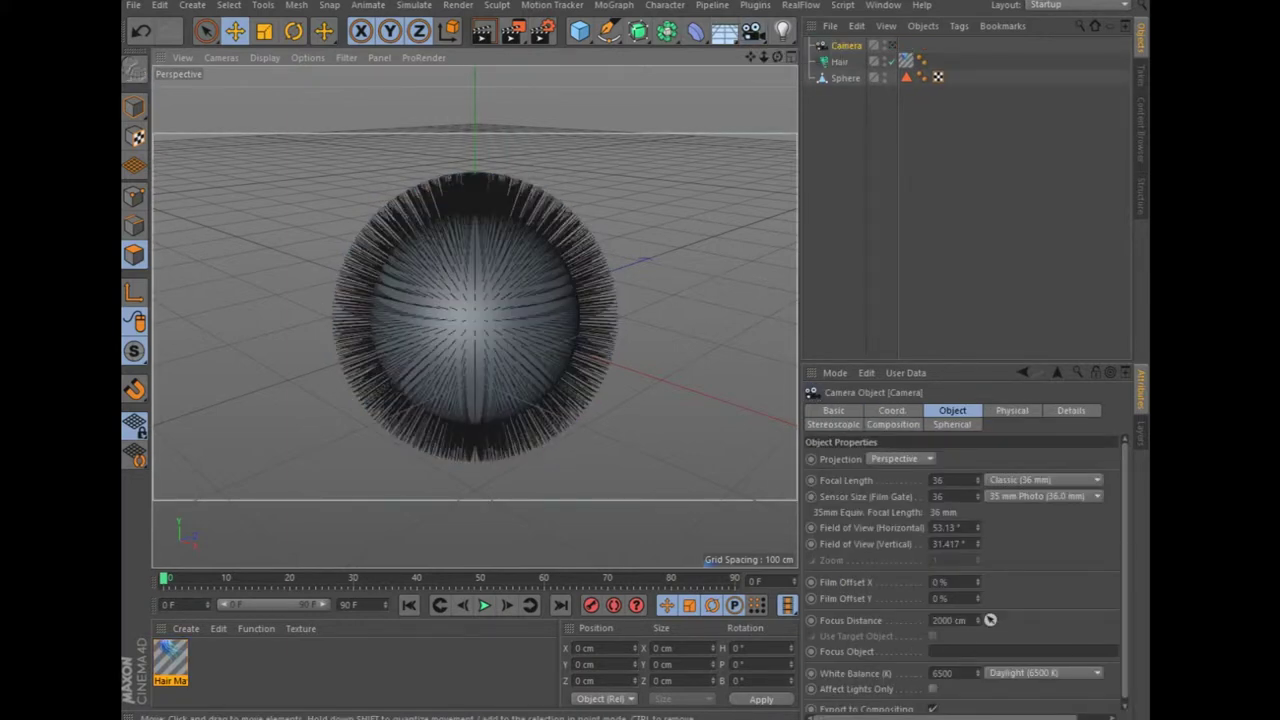
left_click(782, 31)
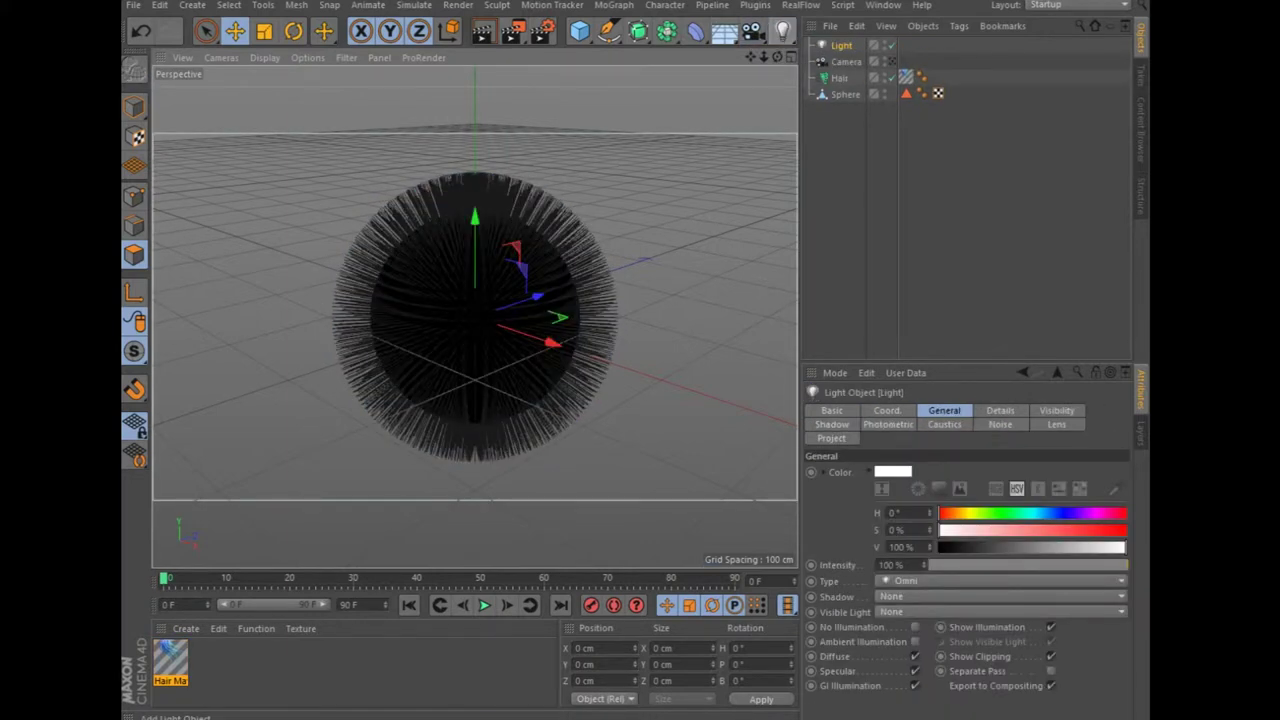
left_click_drag(475, 218, 495, 95)
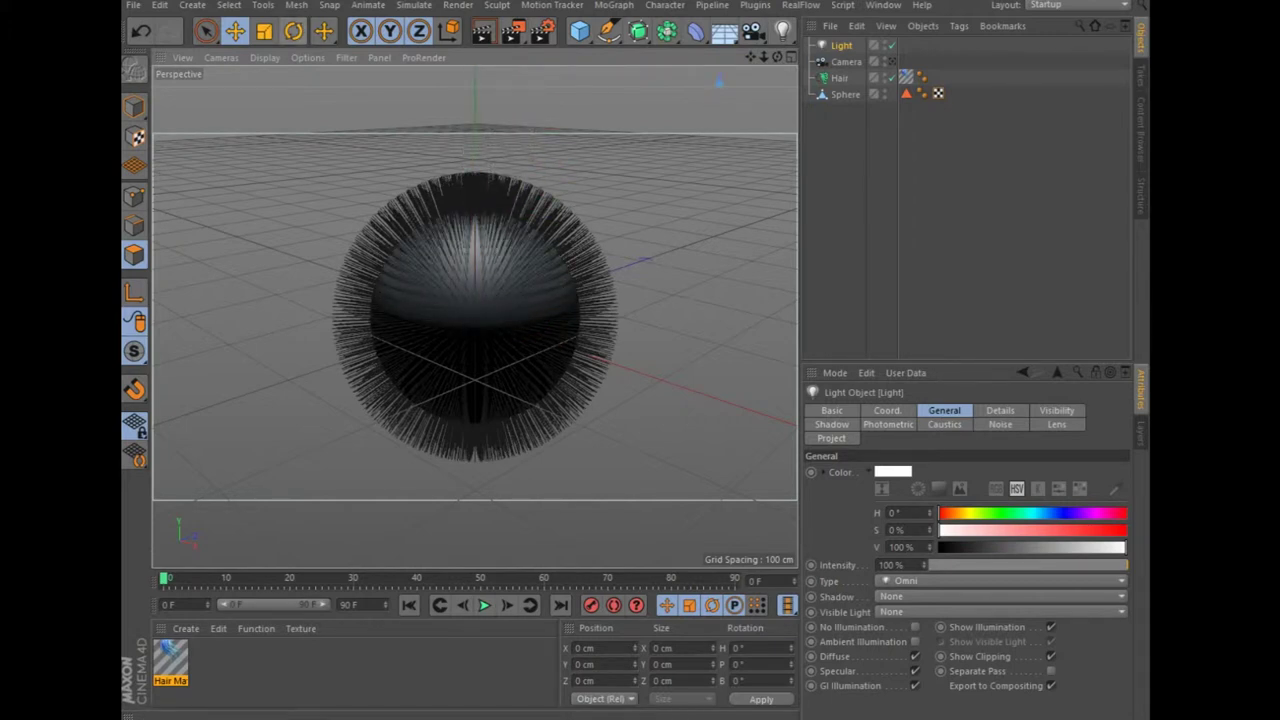
left_click(482, 31)
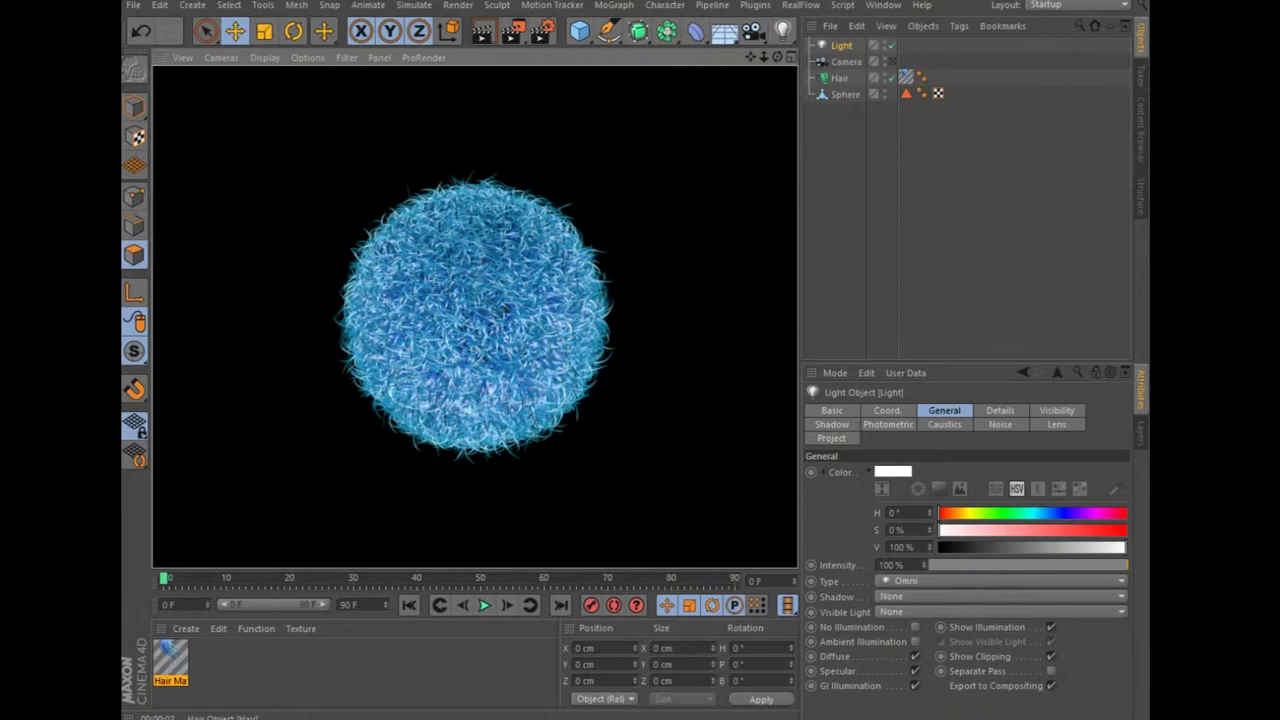
Set the Hair object's guide length to 26 cm and test-render.
left_click(839, 77)
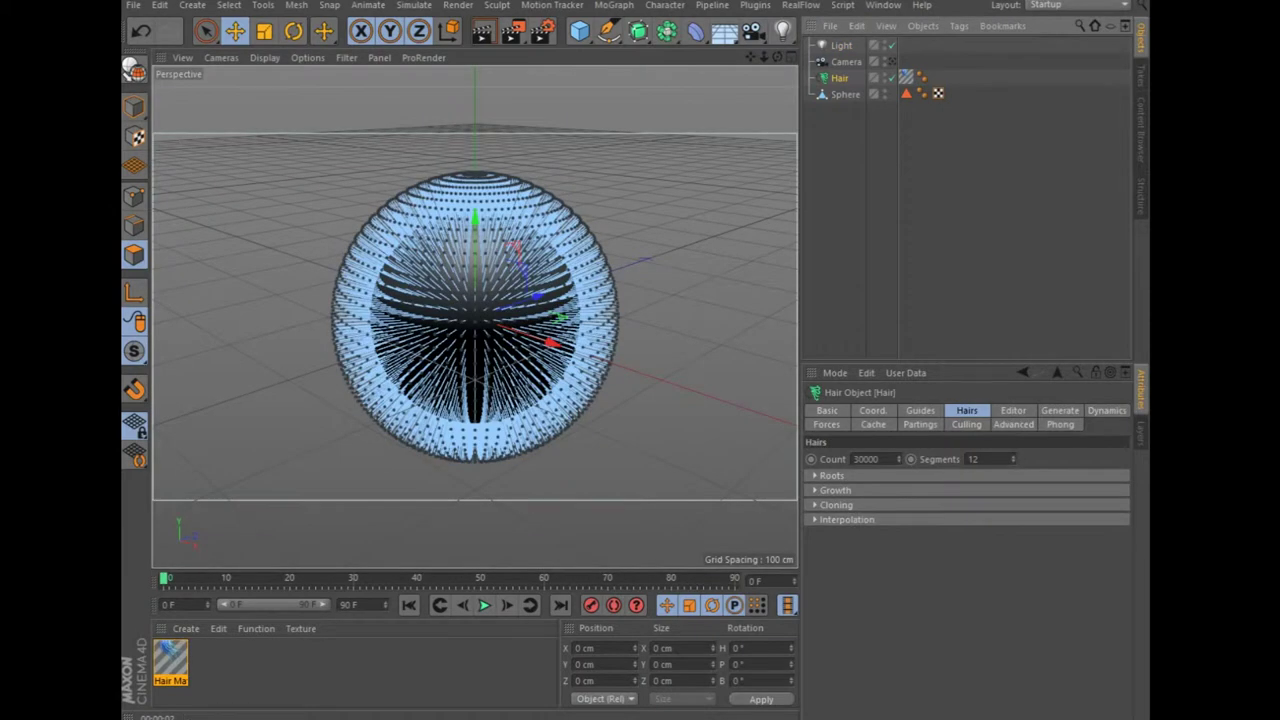
left_click(920, 410)
double_click(869, 508)
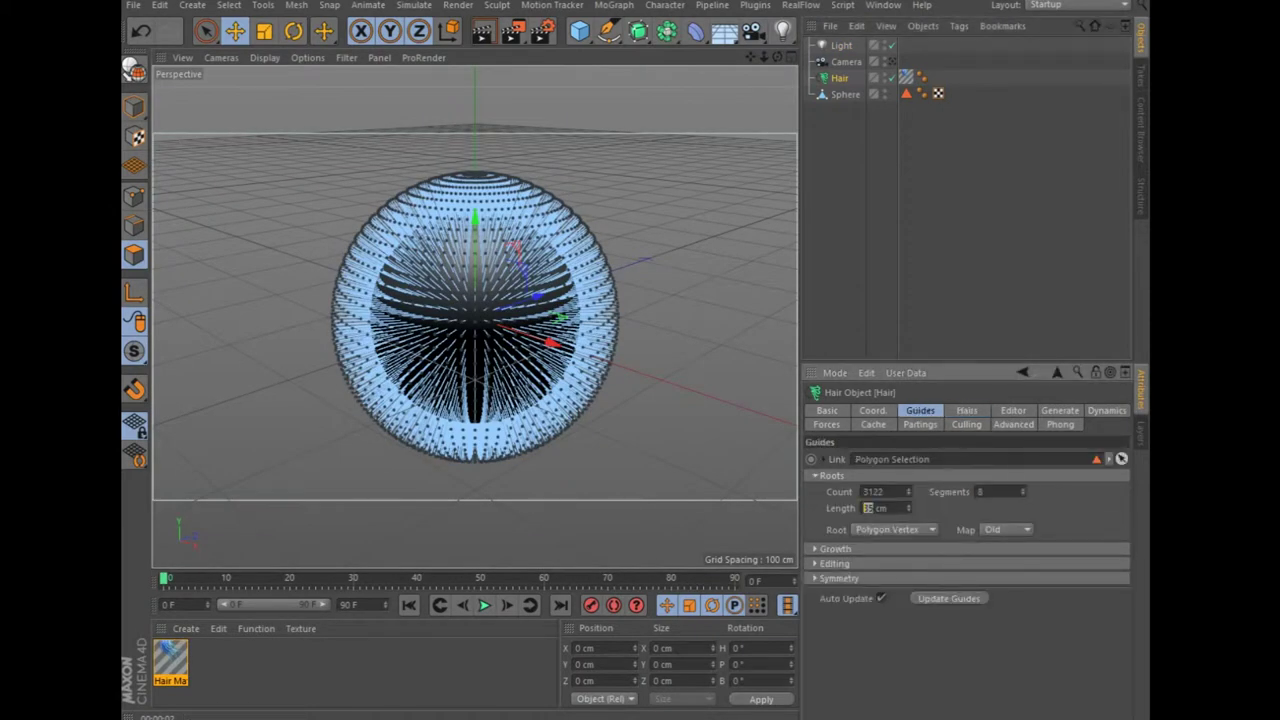
type("26")
key("Return")
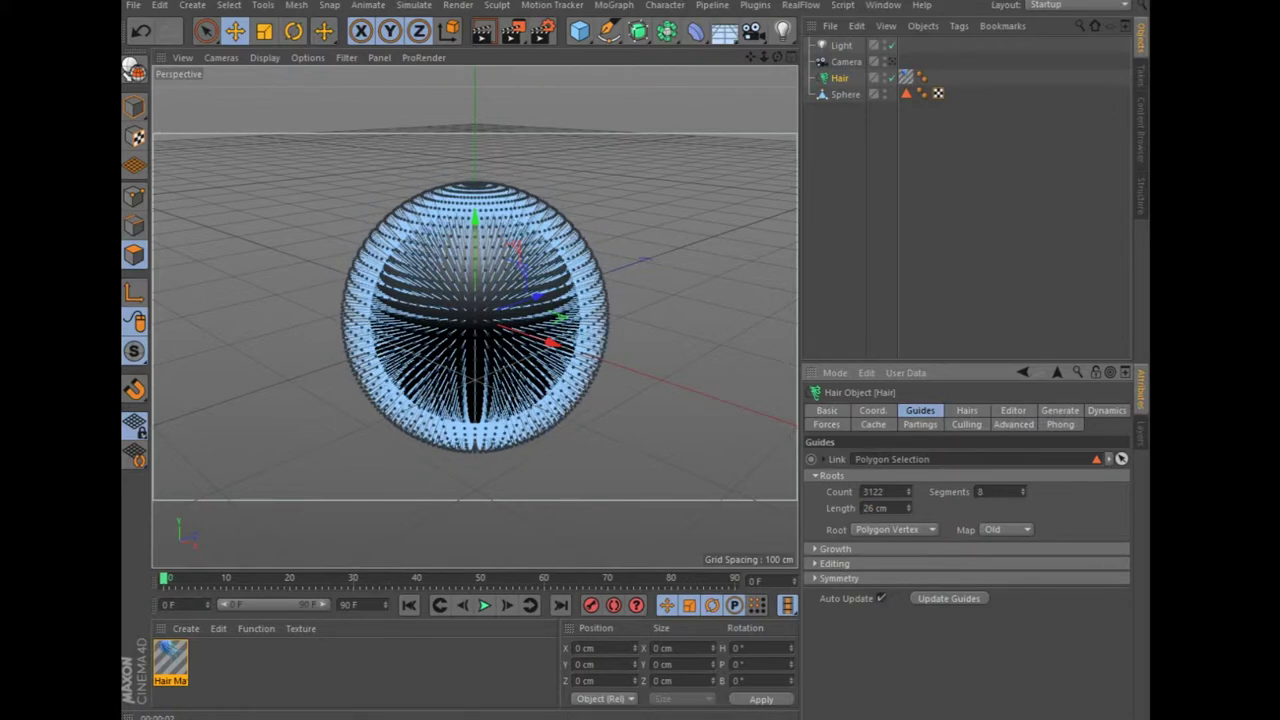
key("ctrl+r")
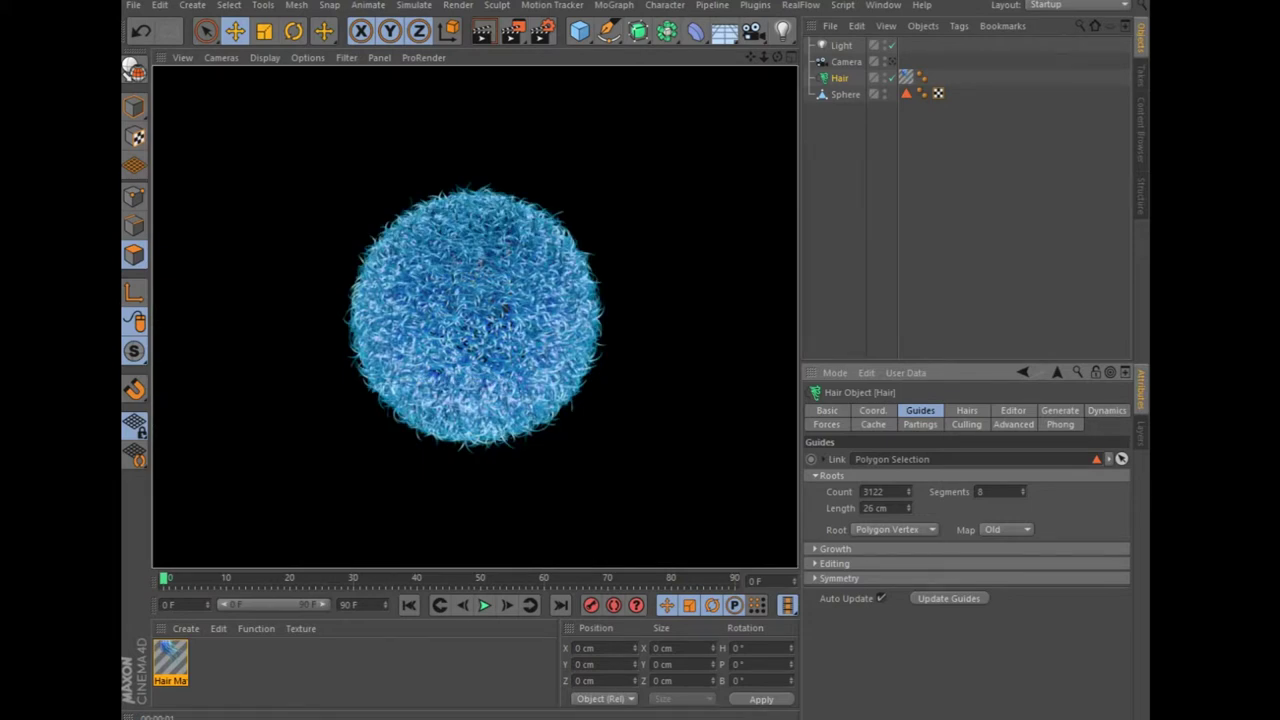
Set the guide count to 1000, then 3000, test-rendering and playing to frame 37.
double_click(873, 491)
type("1000")
key("Return")
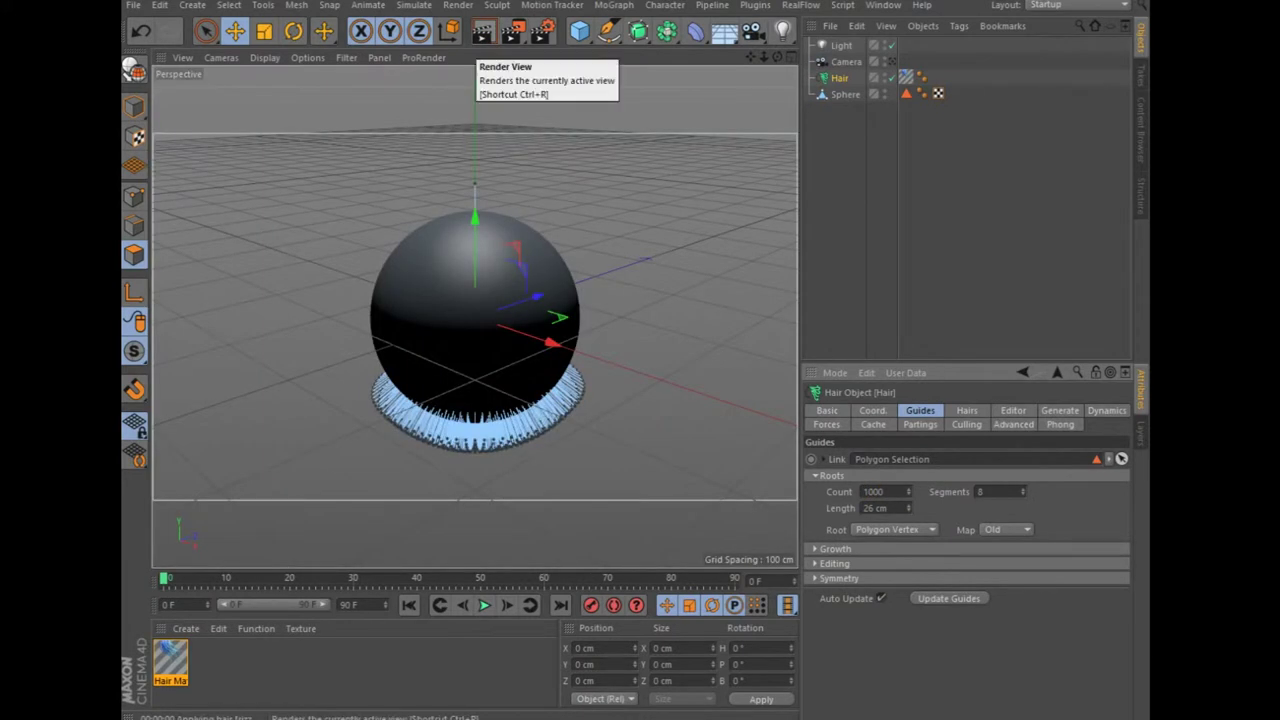
left_click(485, 31)
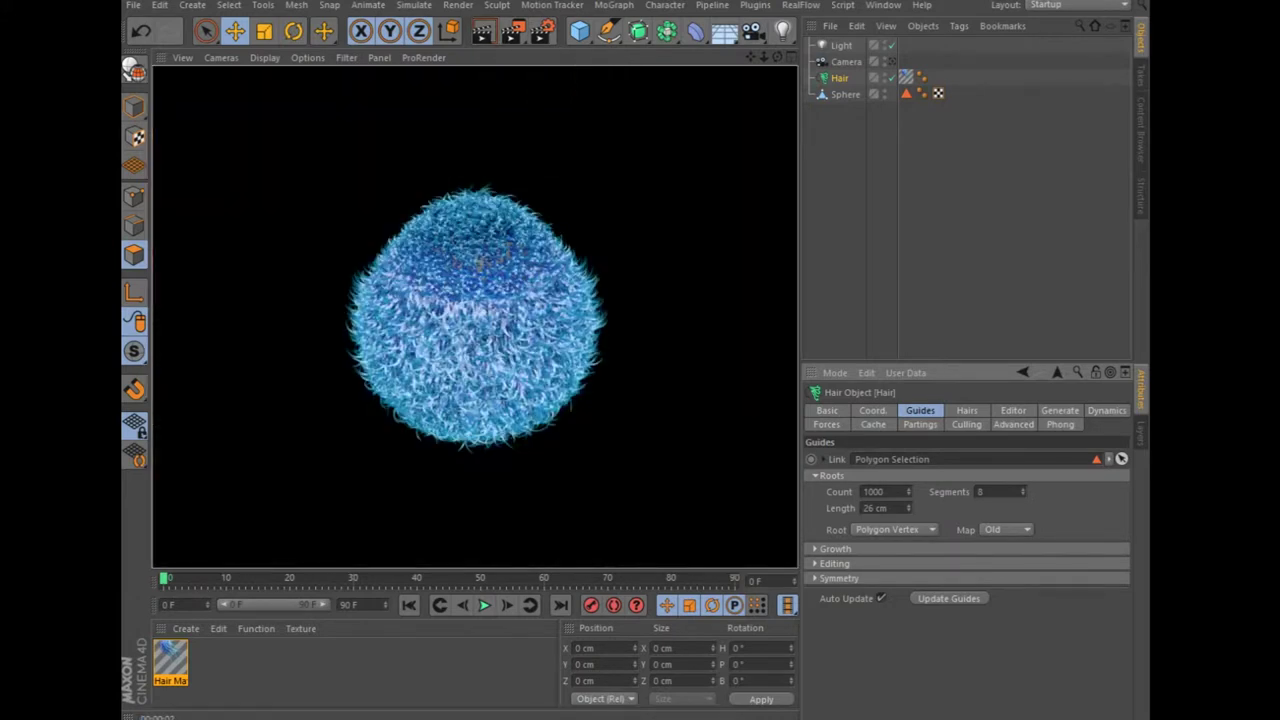
double_click(874, 491)
type("3000")
key("Return")
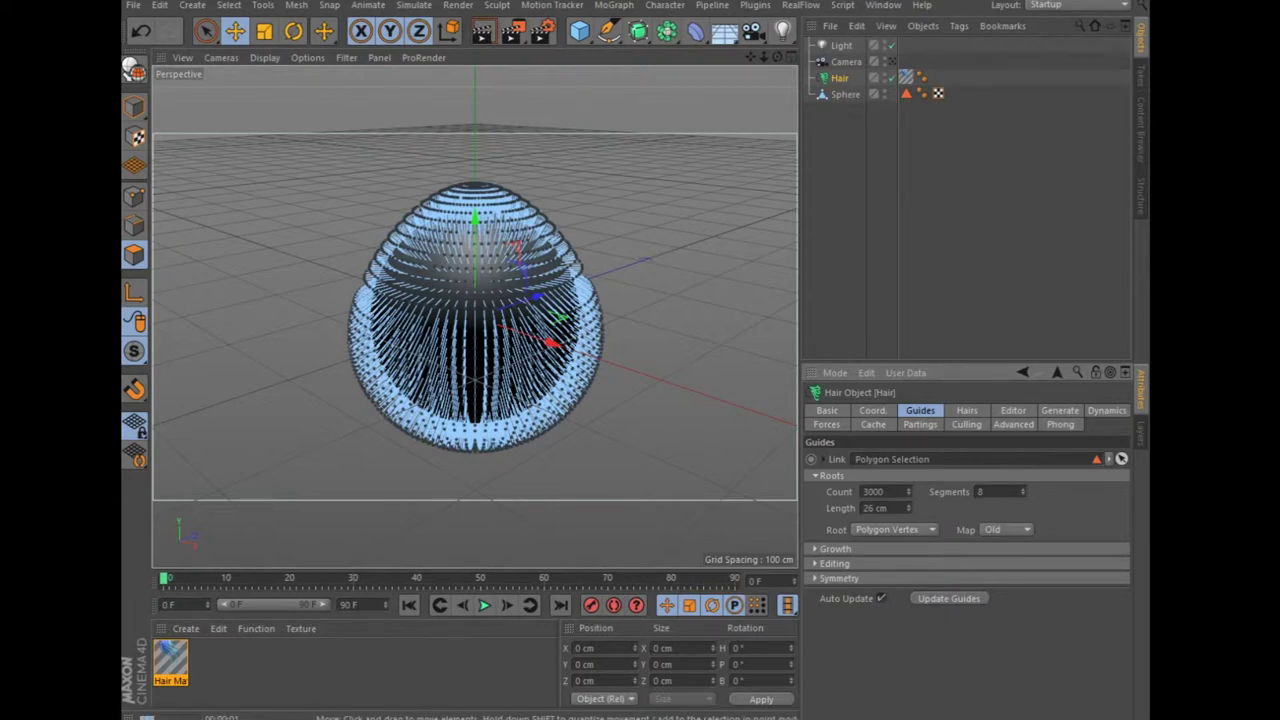
key("ctrl+r")
left_click(484, 605)
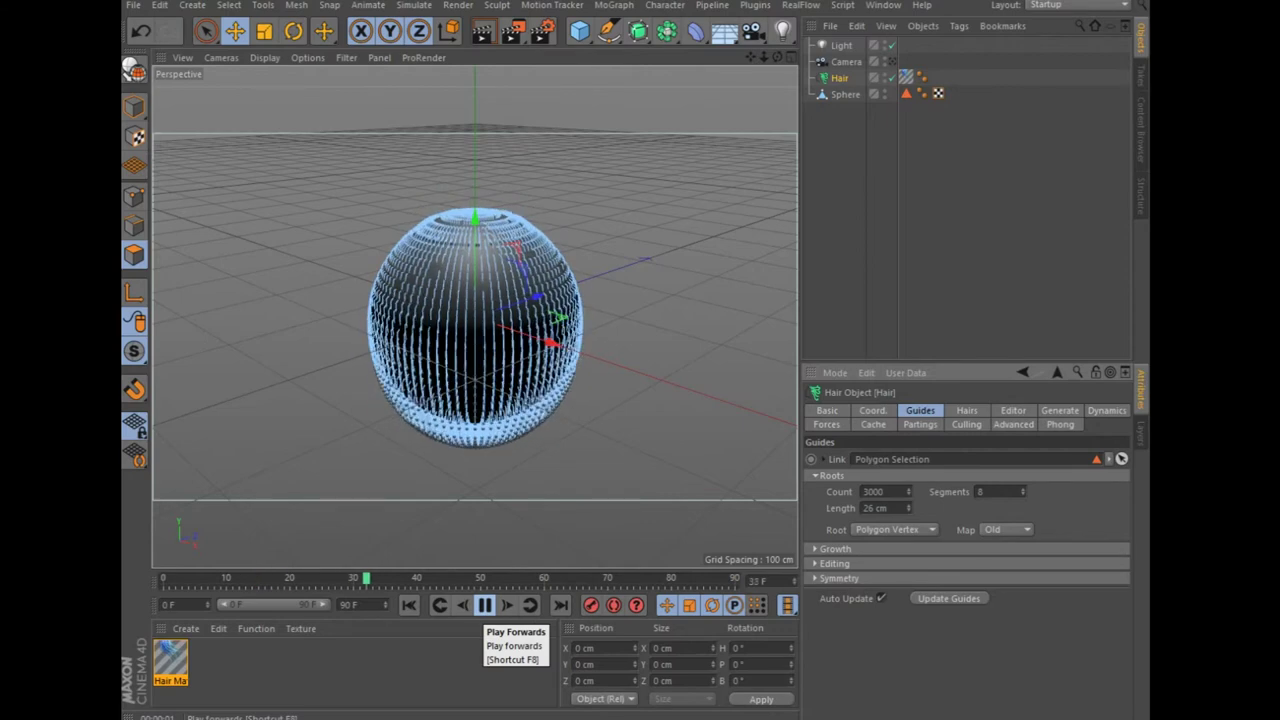
left_click(484, 605)
Lengthen the guides to 40 cm and create a new blank material named Mat.
double_click(877, 508)
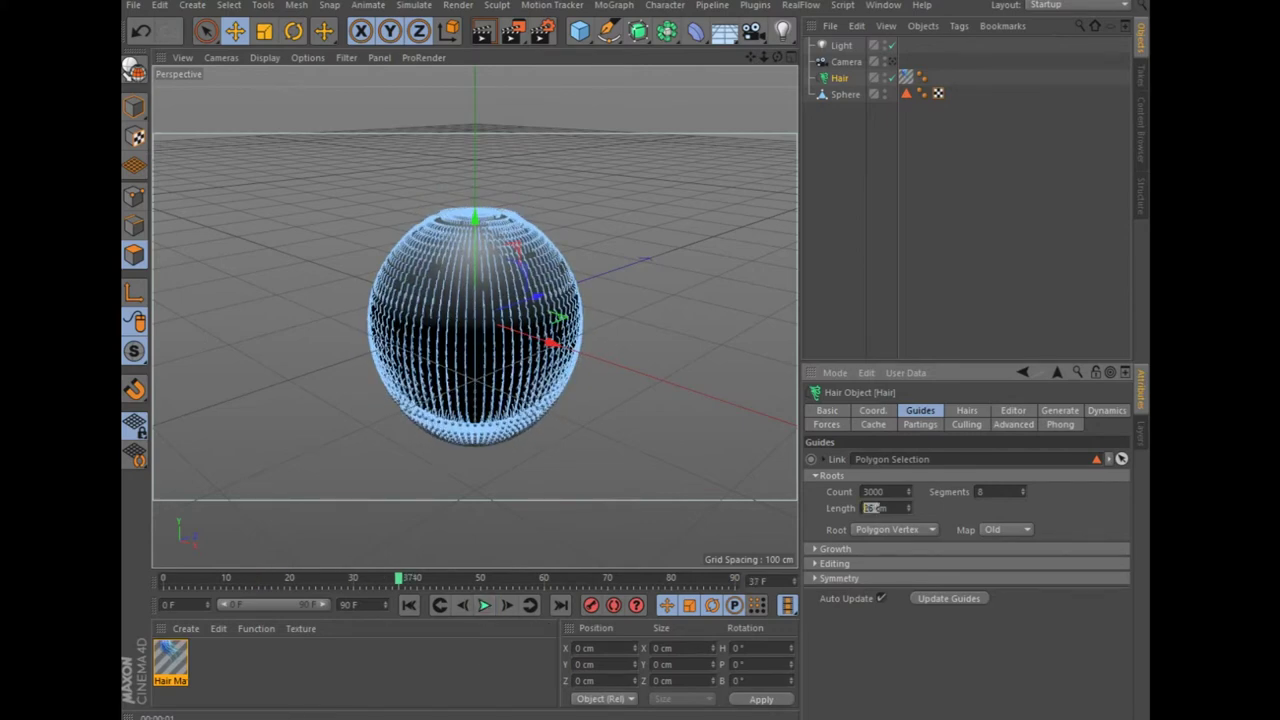
type("30")
key("Return")
double_click(875, 508)
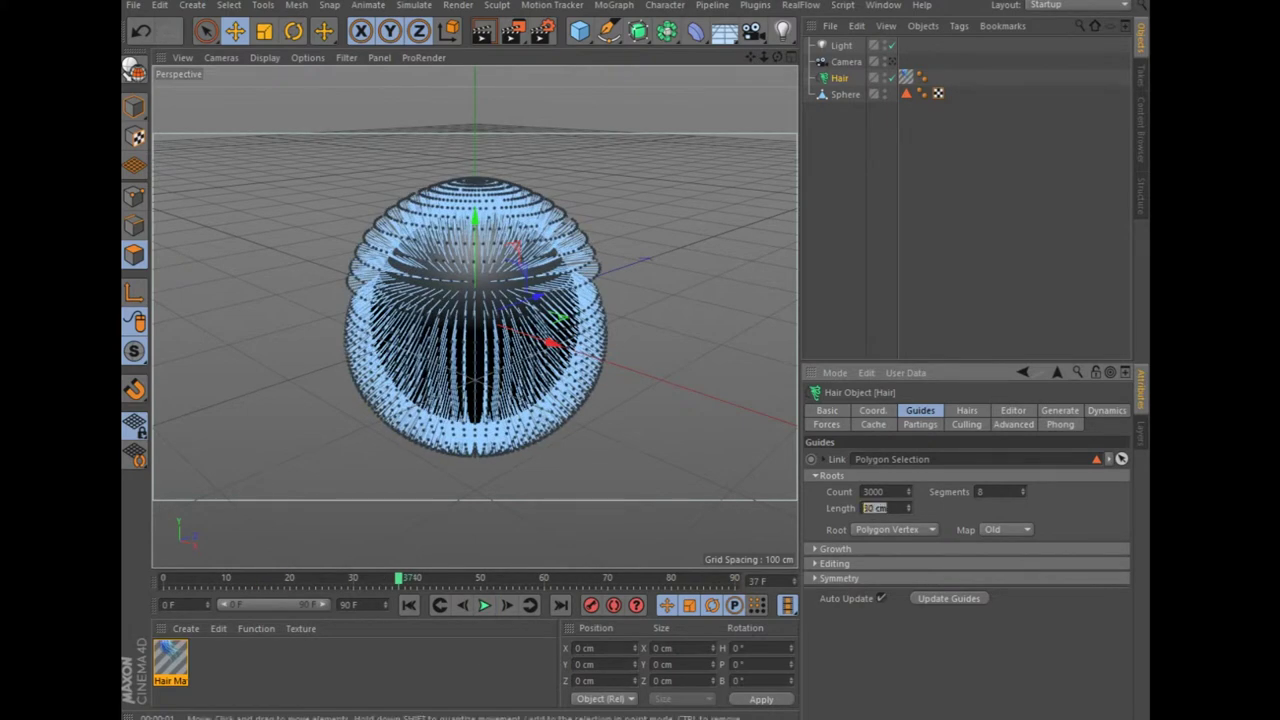
type("40")
key("Return")
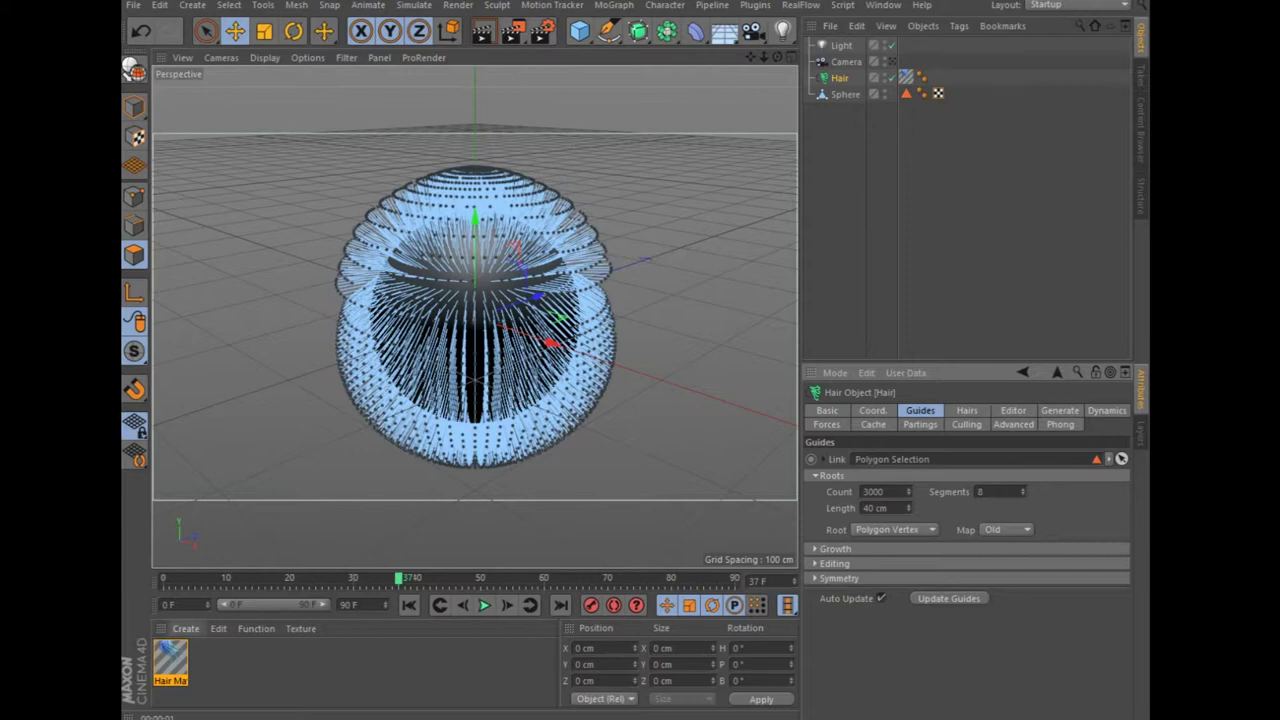
left_click(185, 628)
left_click(226, 473)
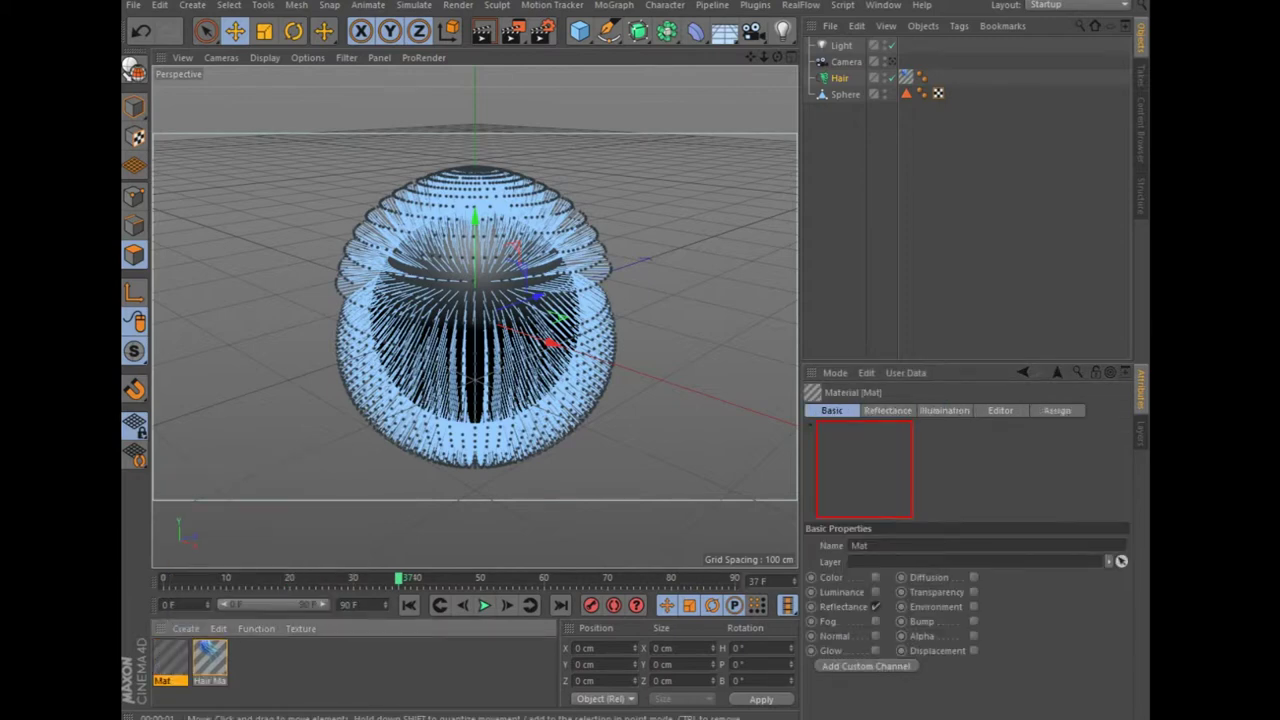
Load a blue image as Mat's Color texture and turn off Reflectance.
double_click(170, 657)
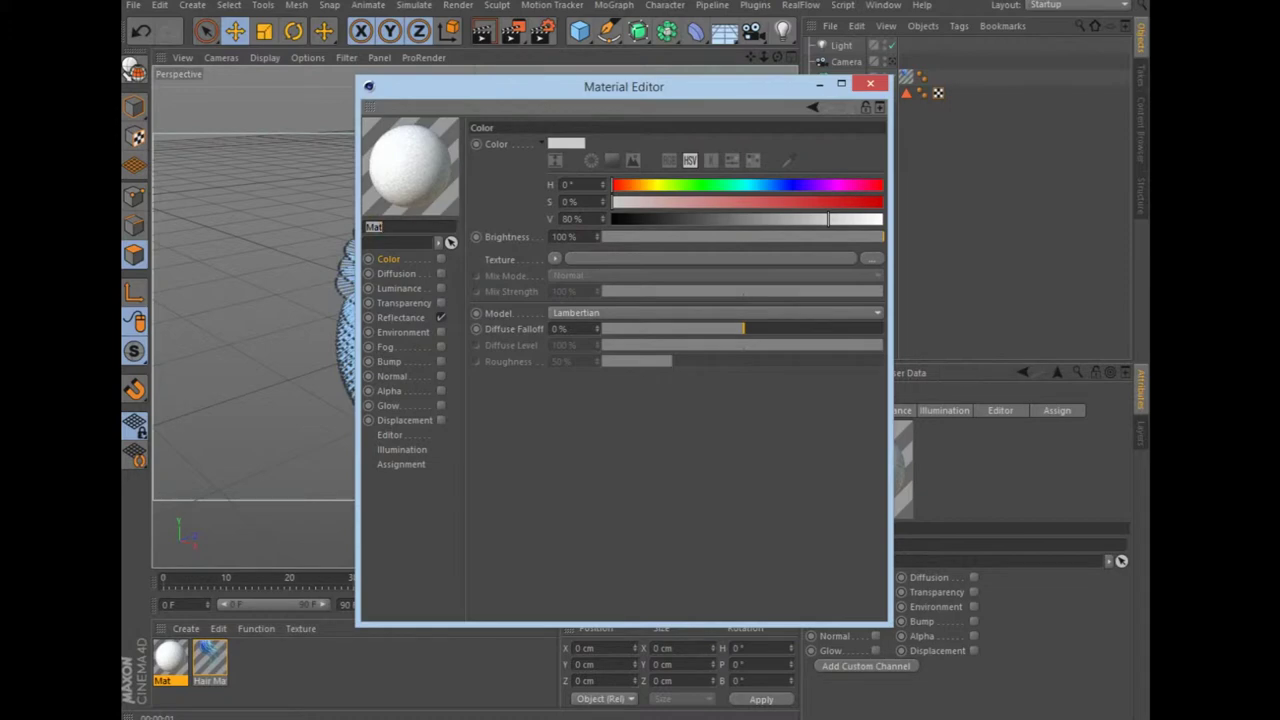
left_click(870, 258)
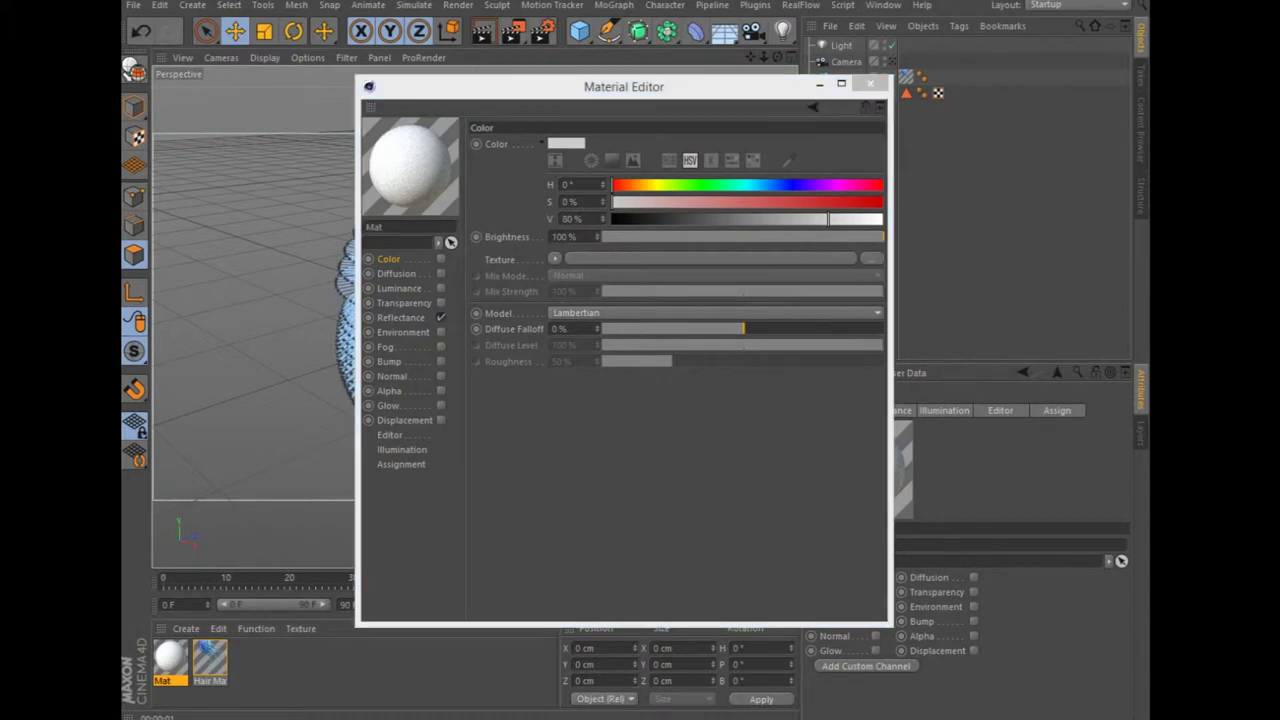
scroll(700, 300, "down", 3)
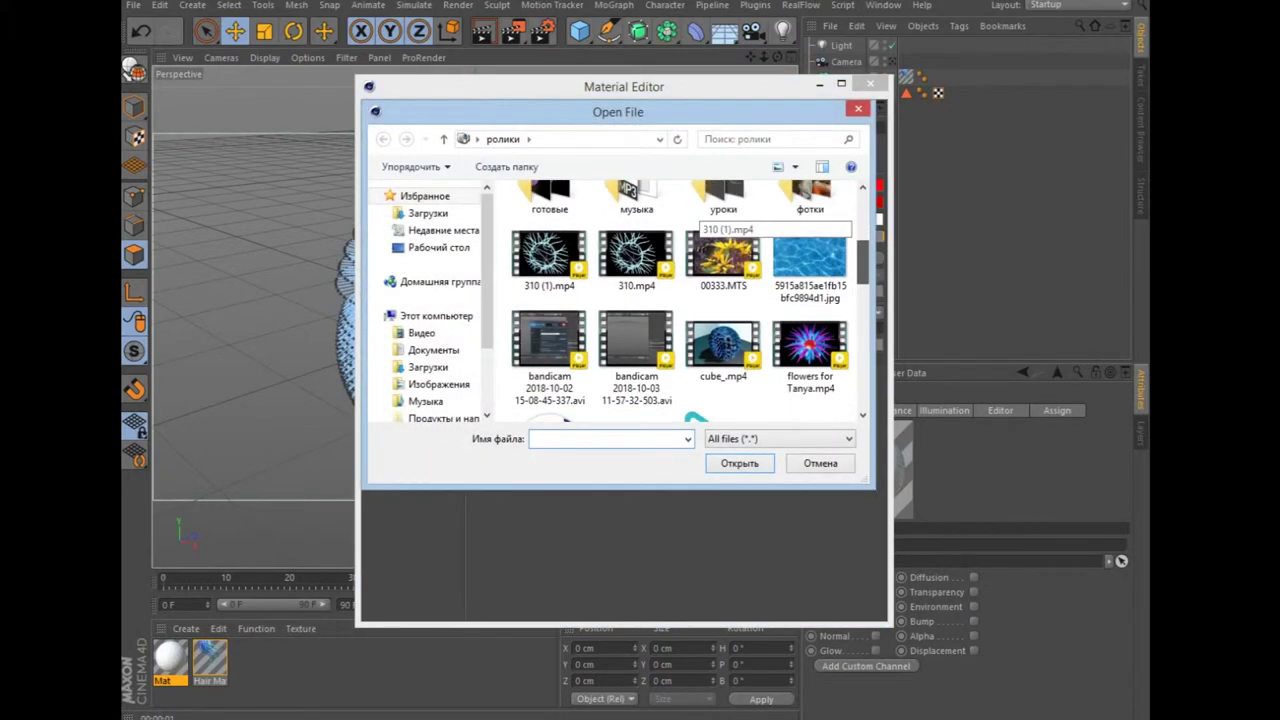
left_click(805, 255)
left_click(739, 462)
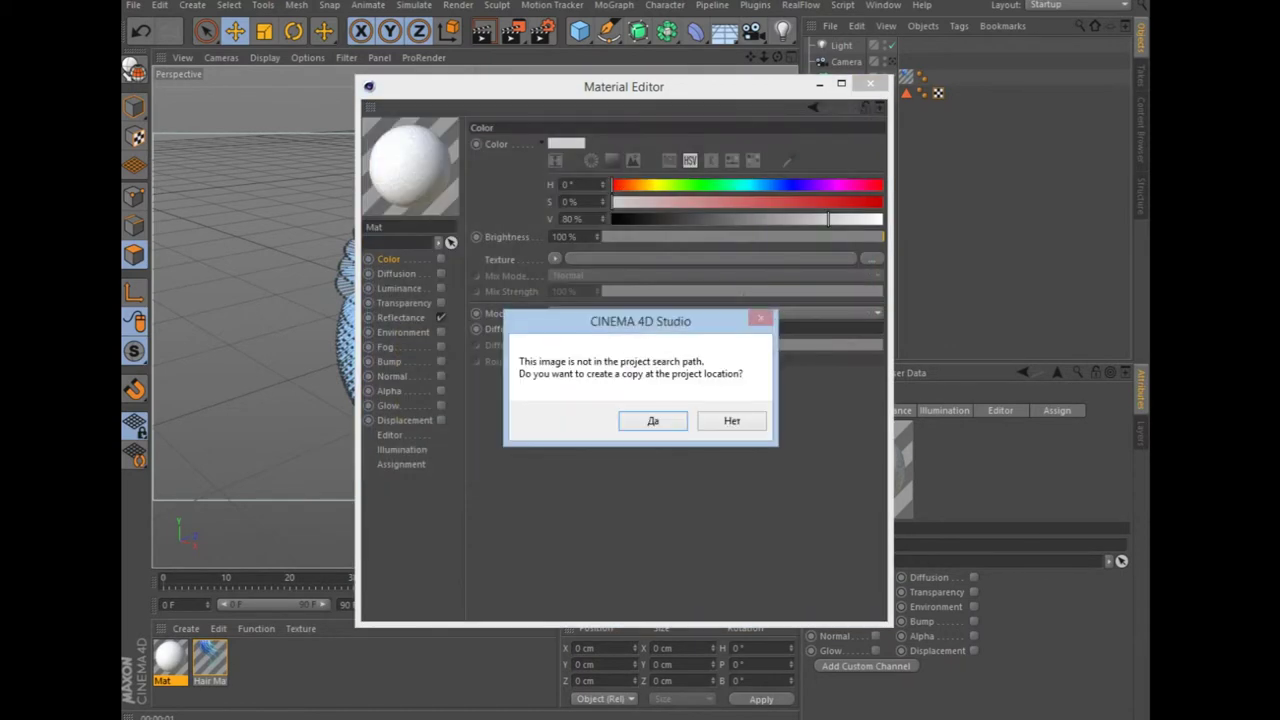
left_click(732, 420)
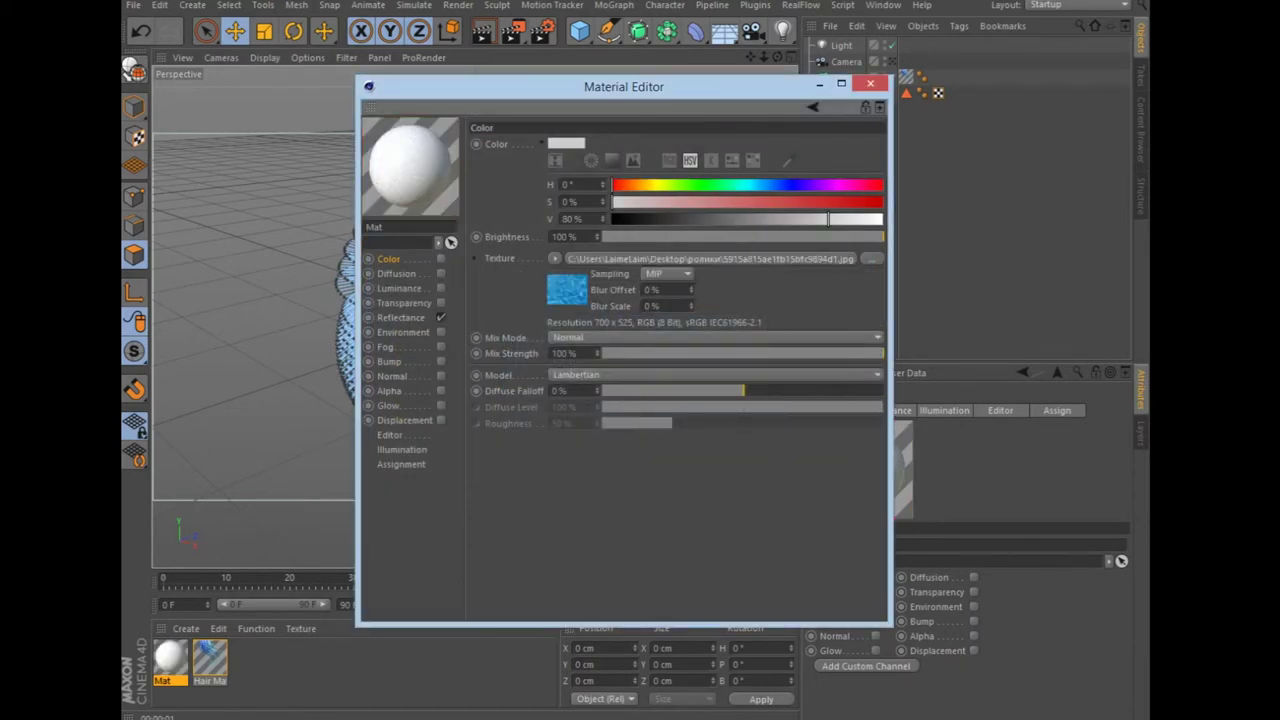
left_click(441, 258)
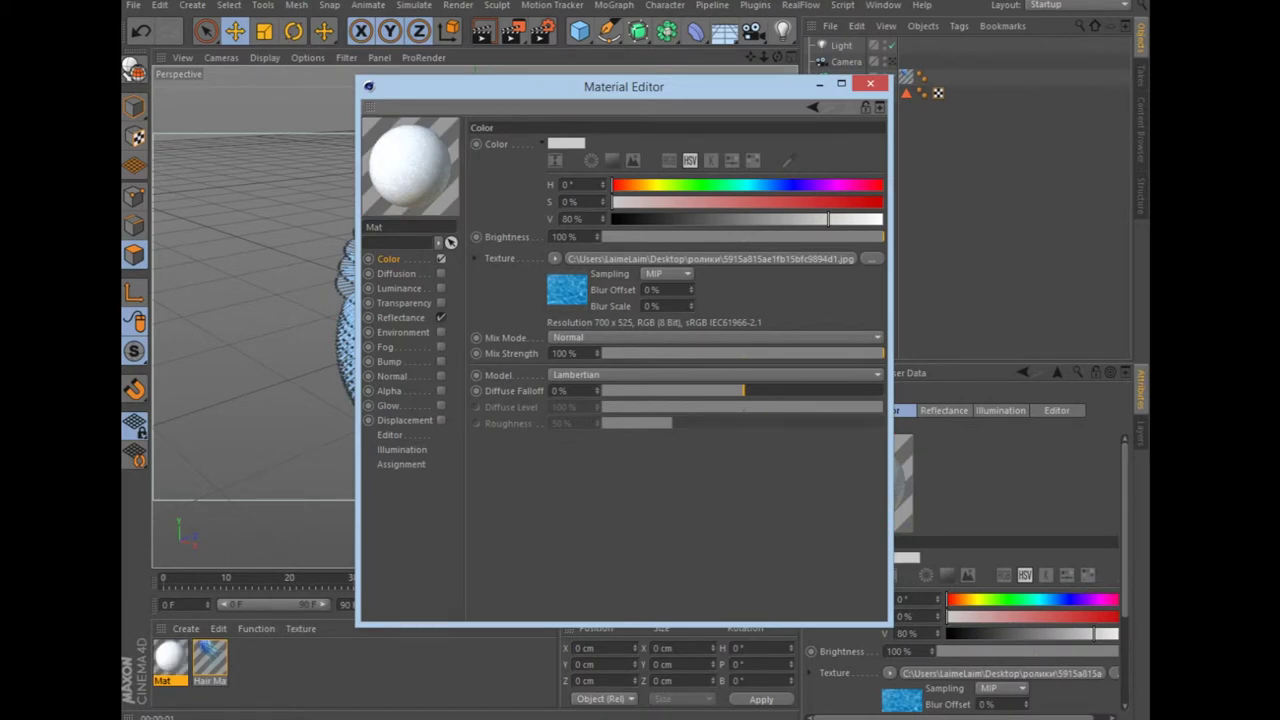
left_click(441, 317)
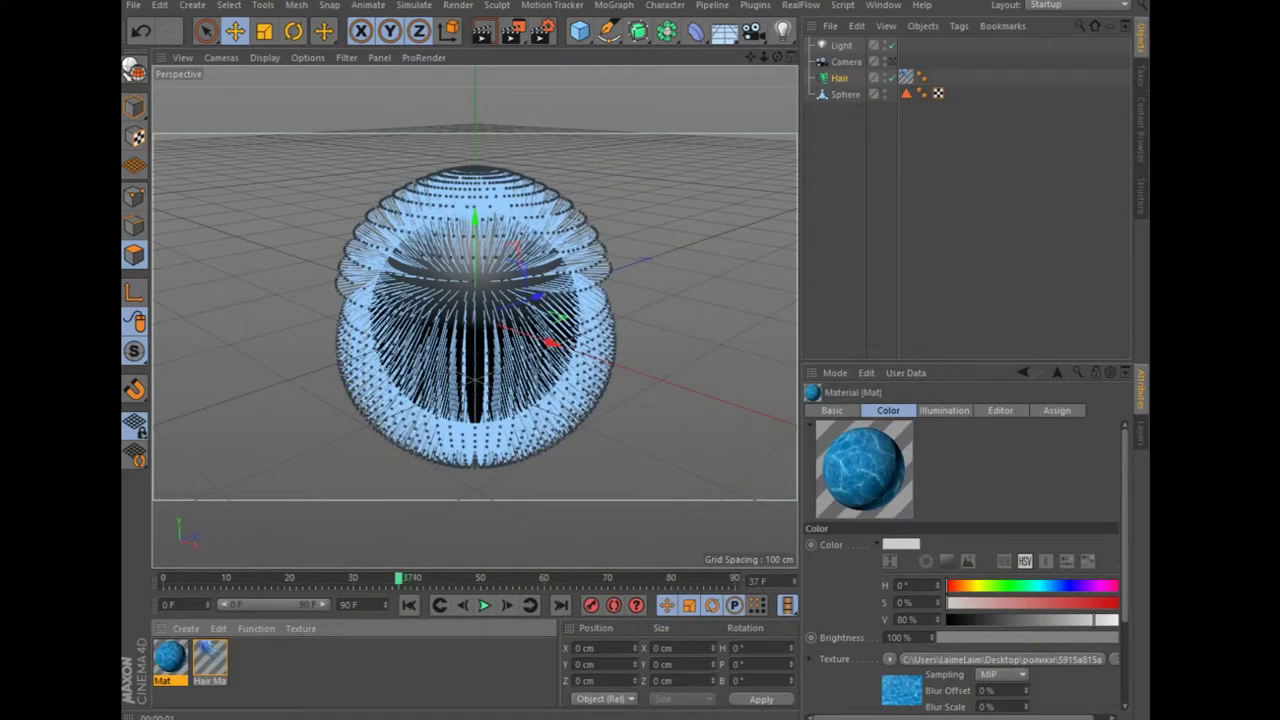
Apply Mat to the sphere, test-render, and add a Background object.
left_click_drag(170, 657, 845, 93)
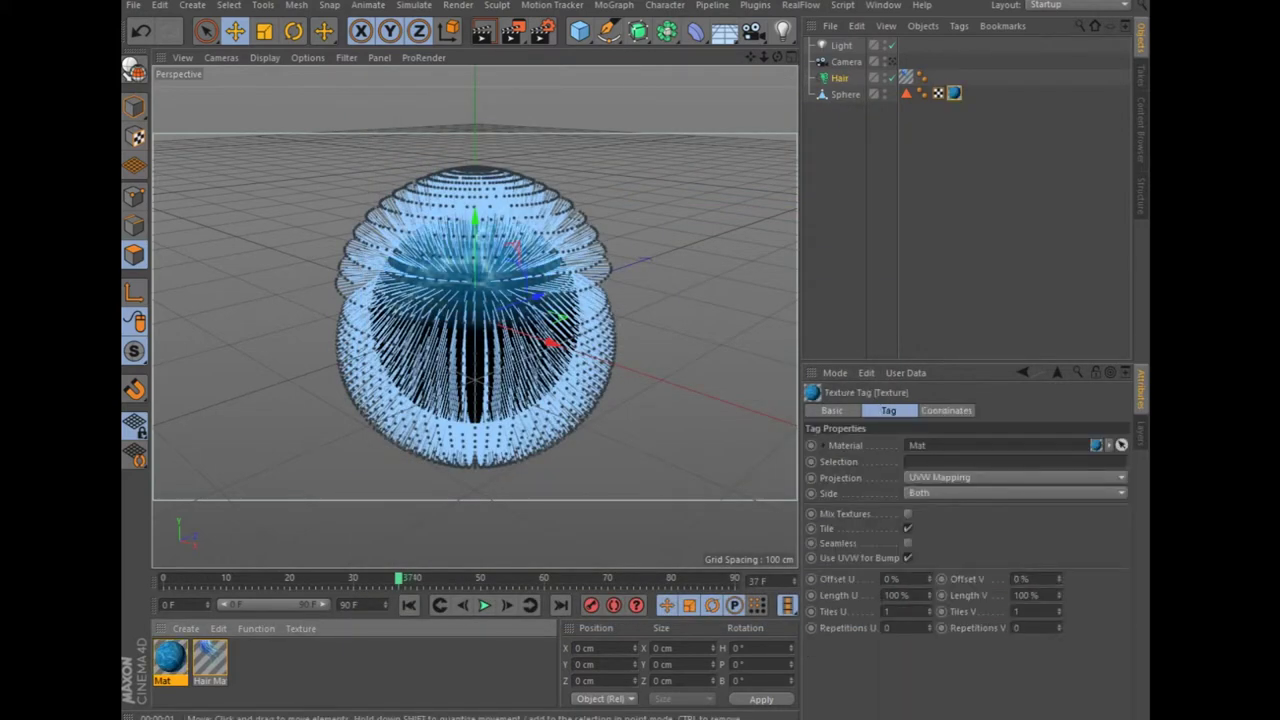
left_click(482, 31)
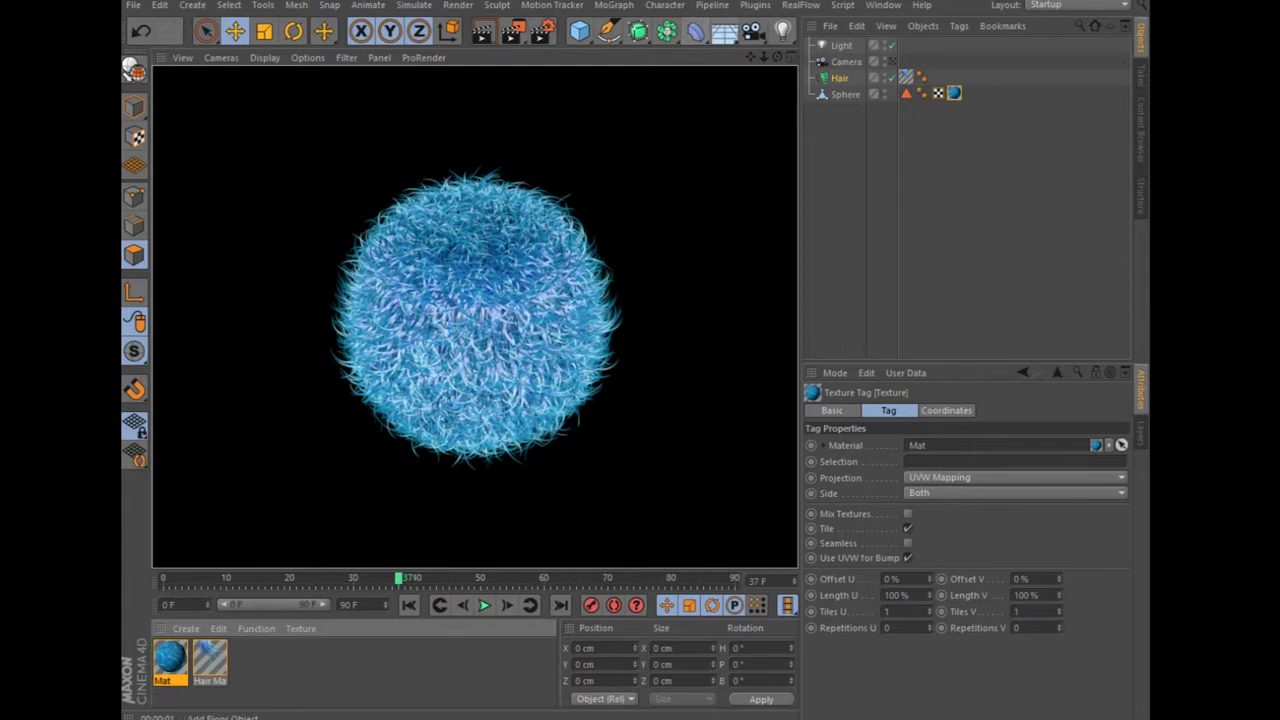
left_click(724, 31)
left_click(800, 171)
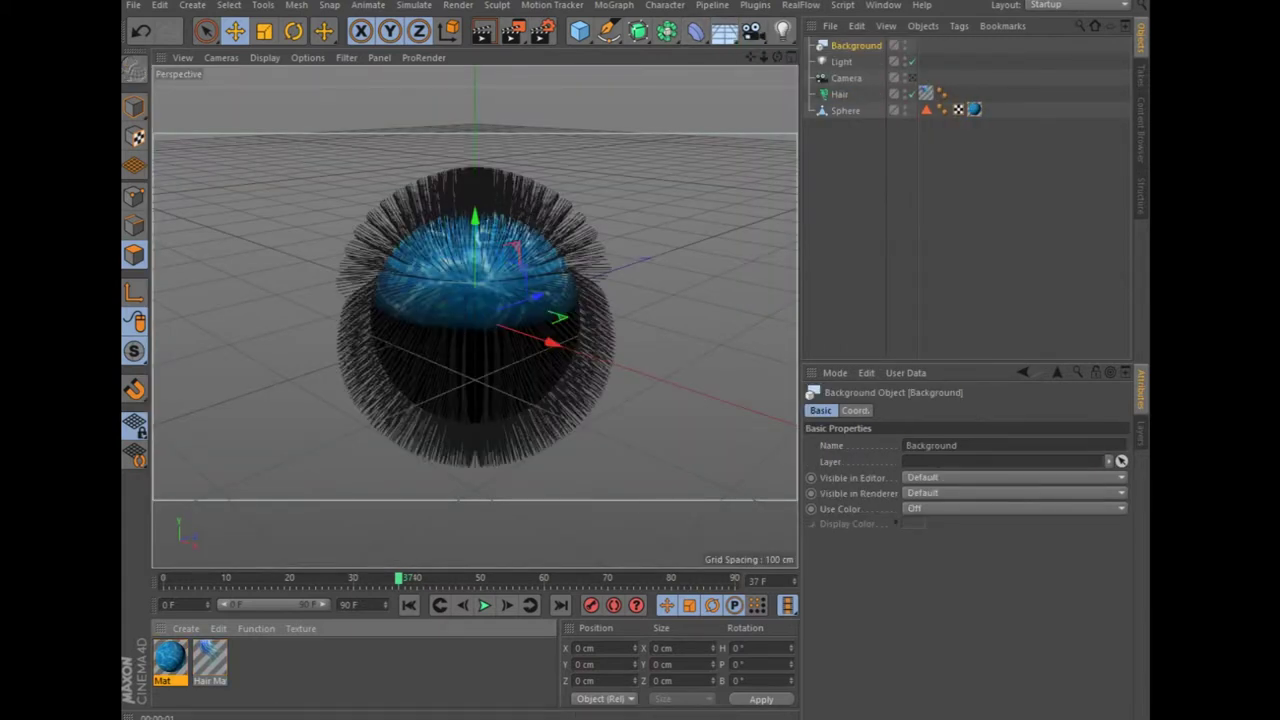
Create material Mat.1 with a 2D - Circular Gradient as its Color texture.
left_click(185, 628)
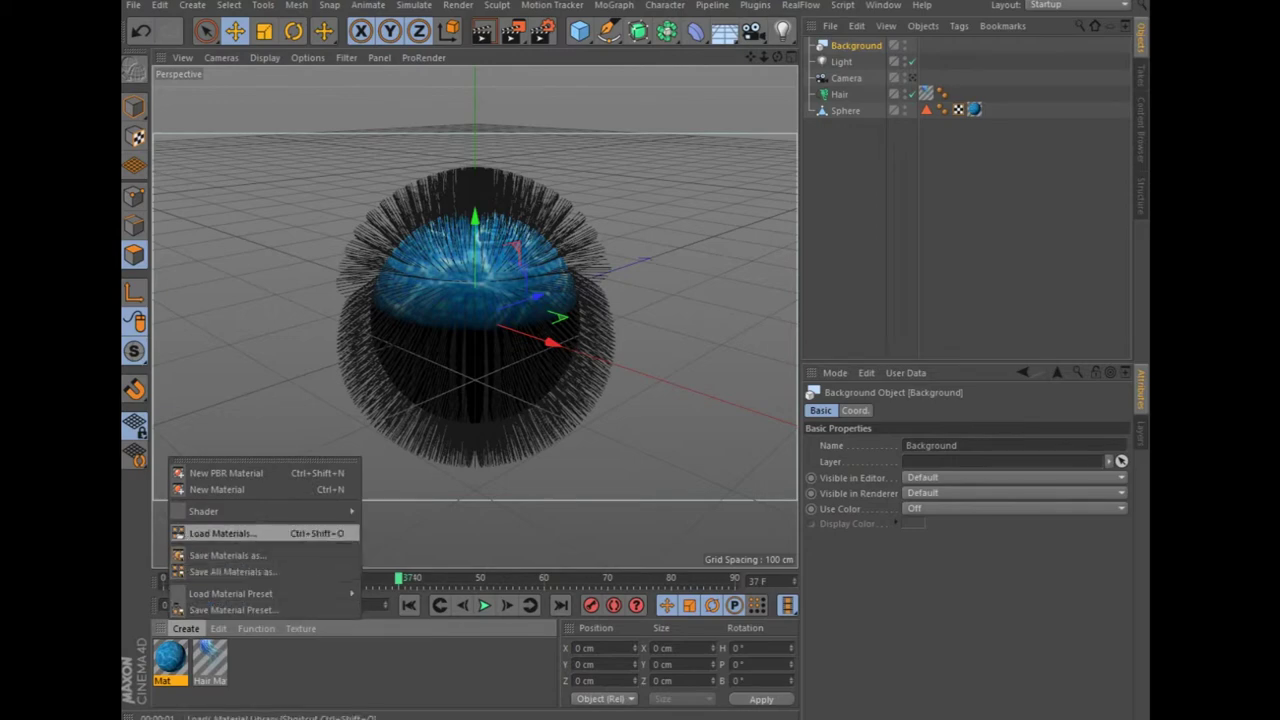
left_click(200, 489)
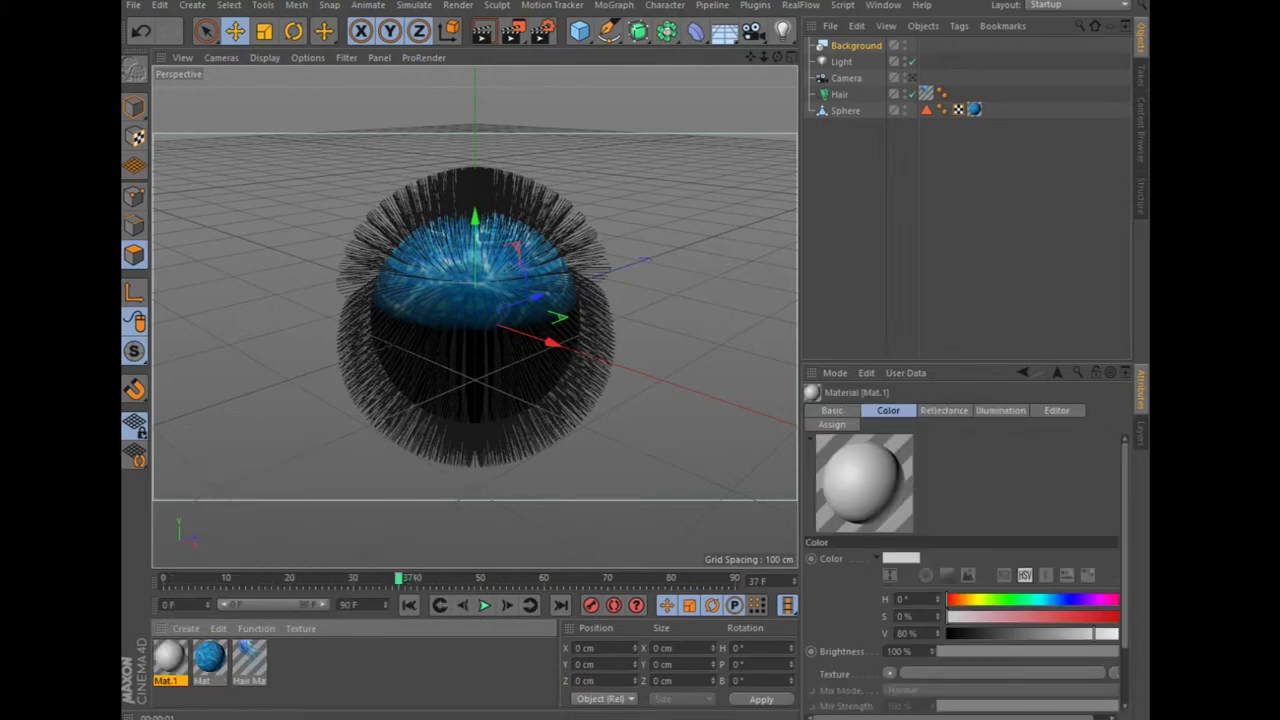
double_click(169, 657)
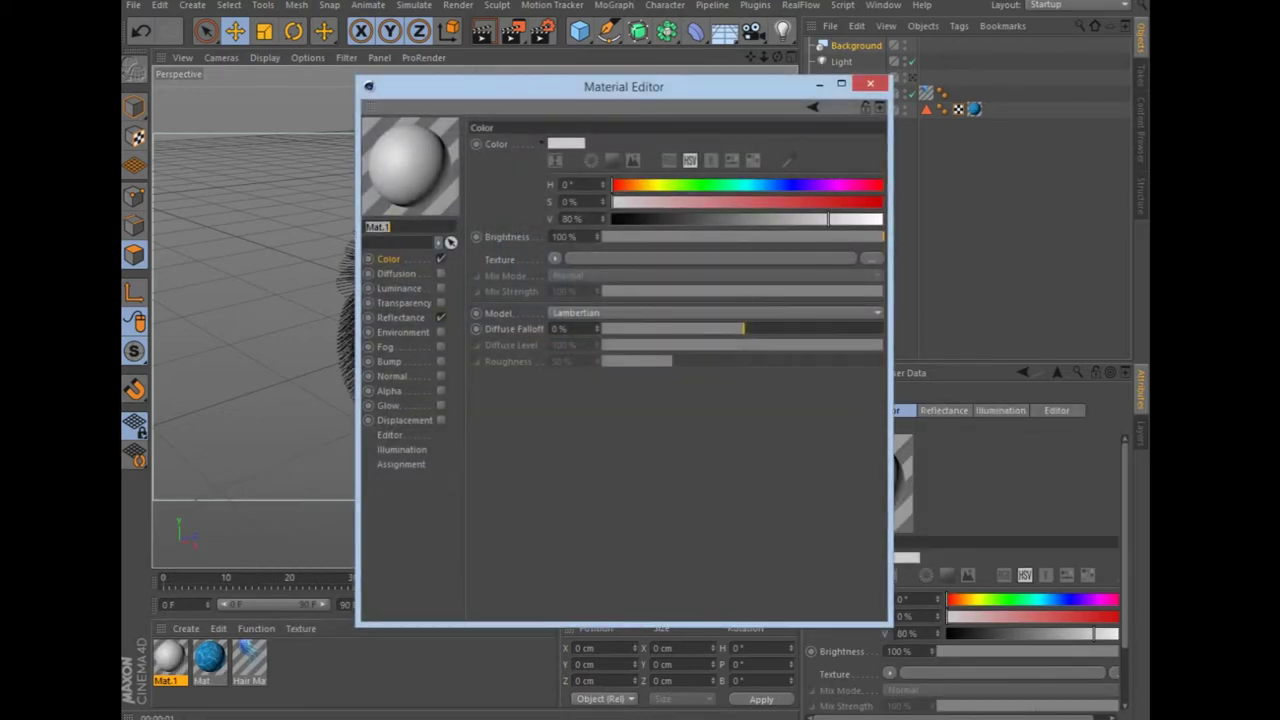
left_click(555, 259)
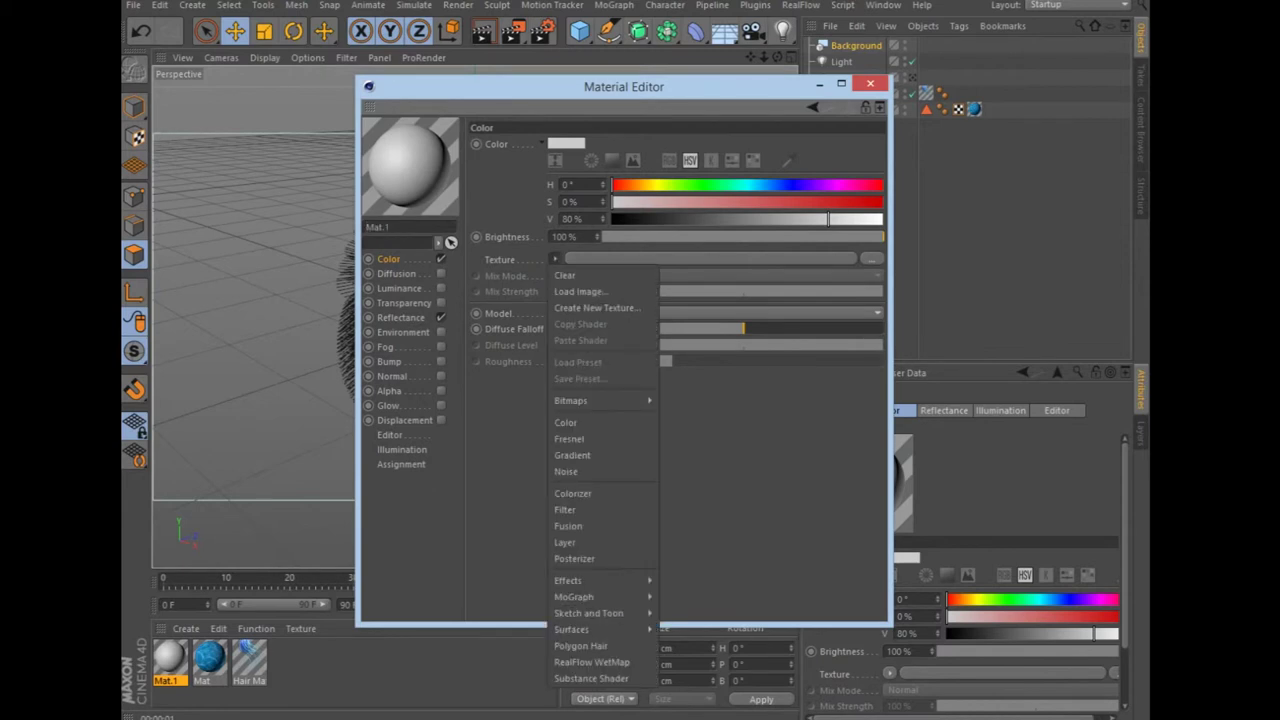
left_click(590, 455)
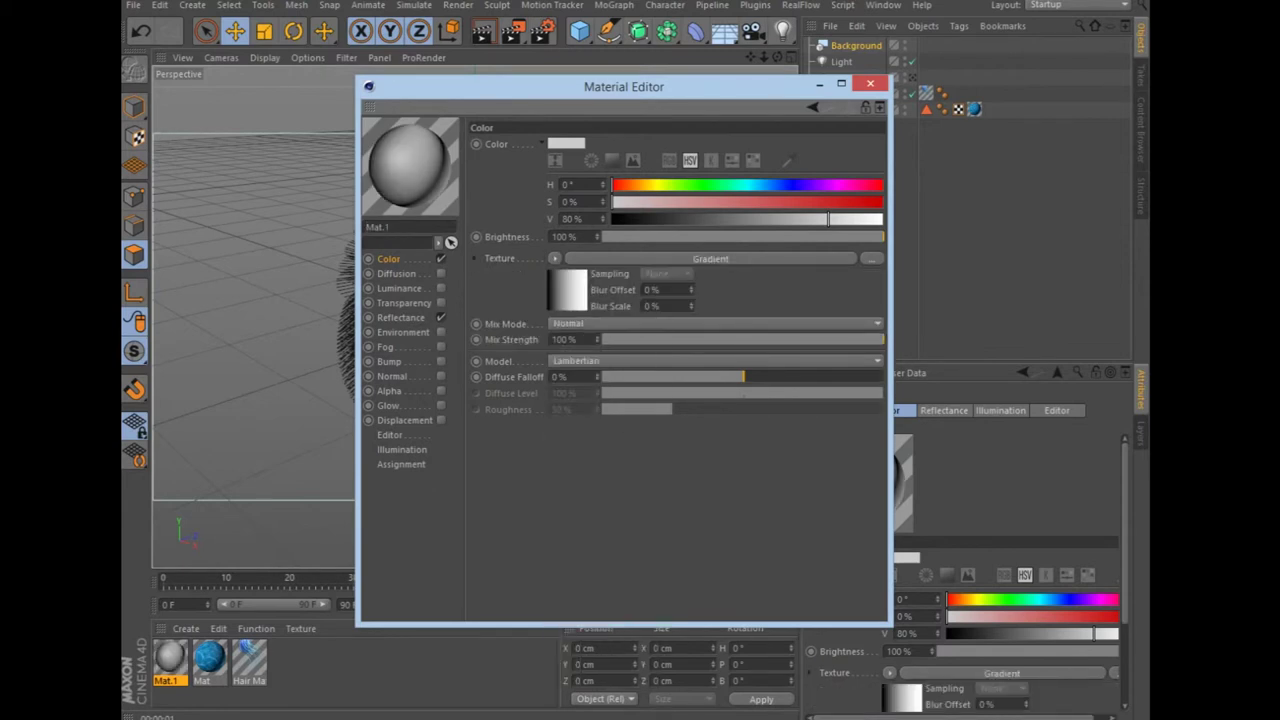
left_click(710, 258)
left_click(710, 283)
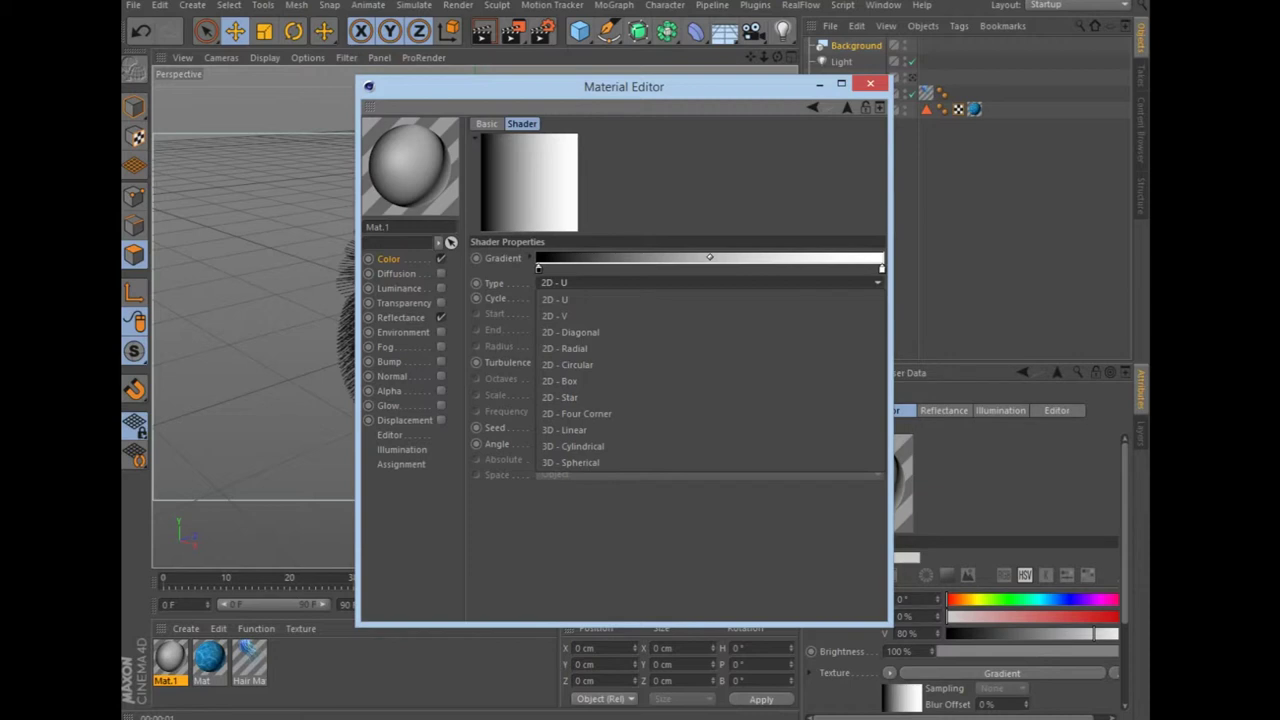
left_click(555, 315)
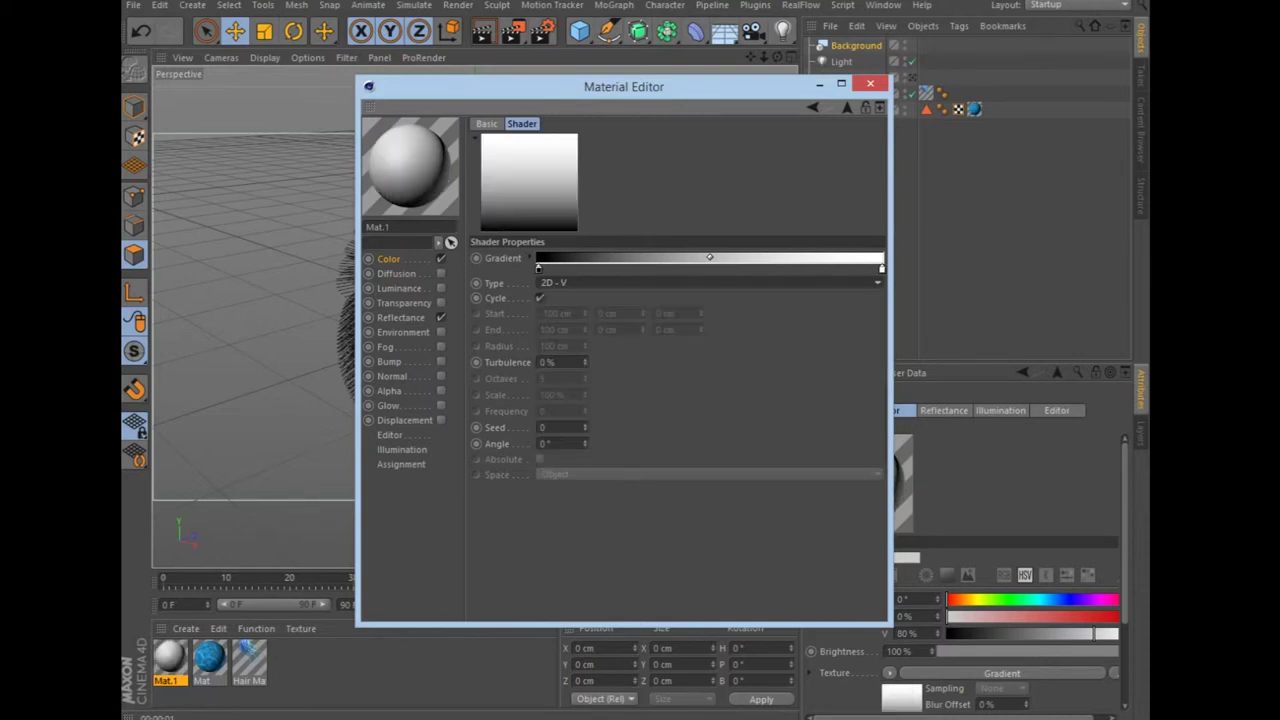
left_click(710, 283)
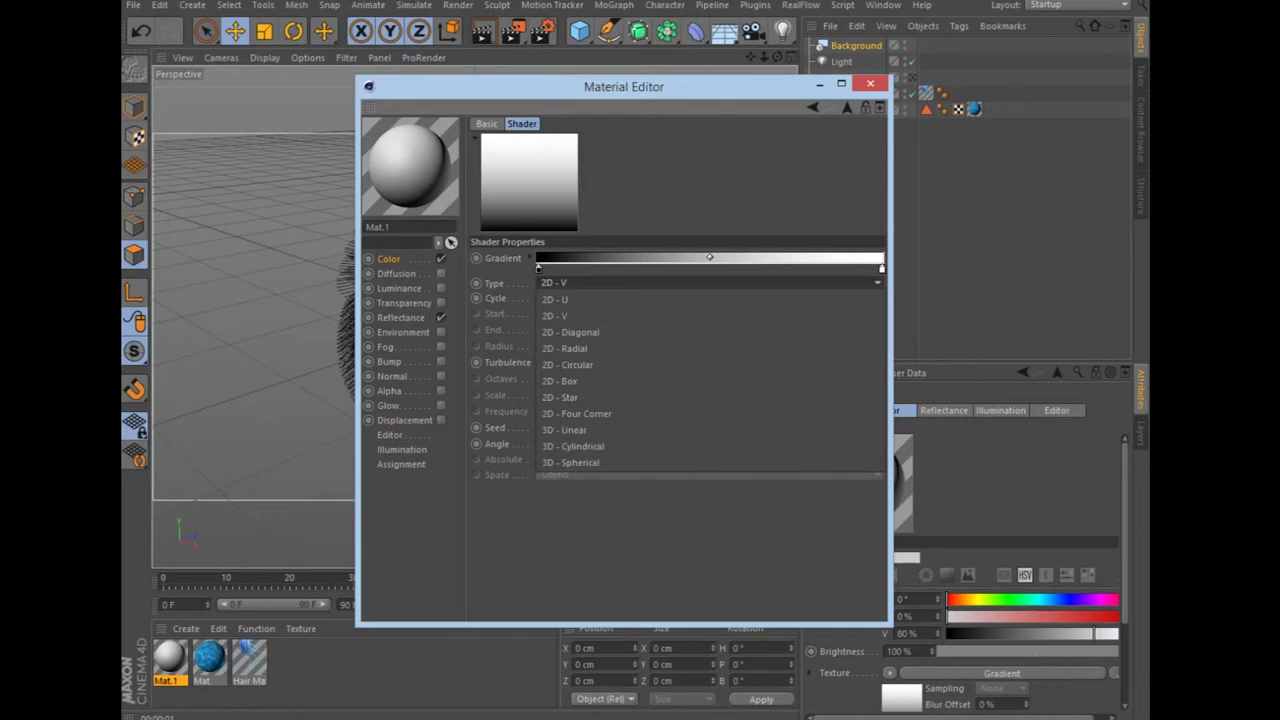
left_click(565, 348)
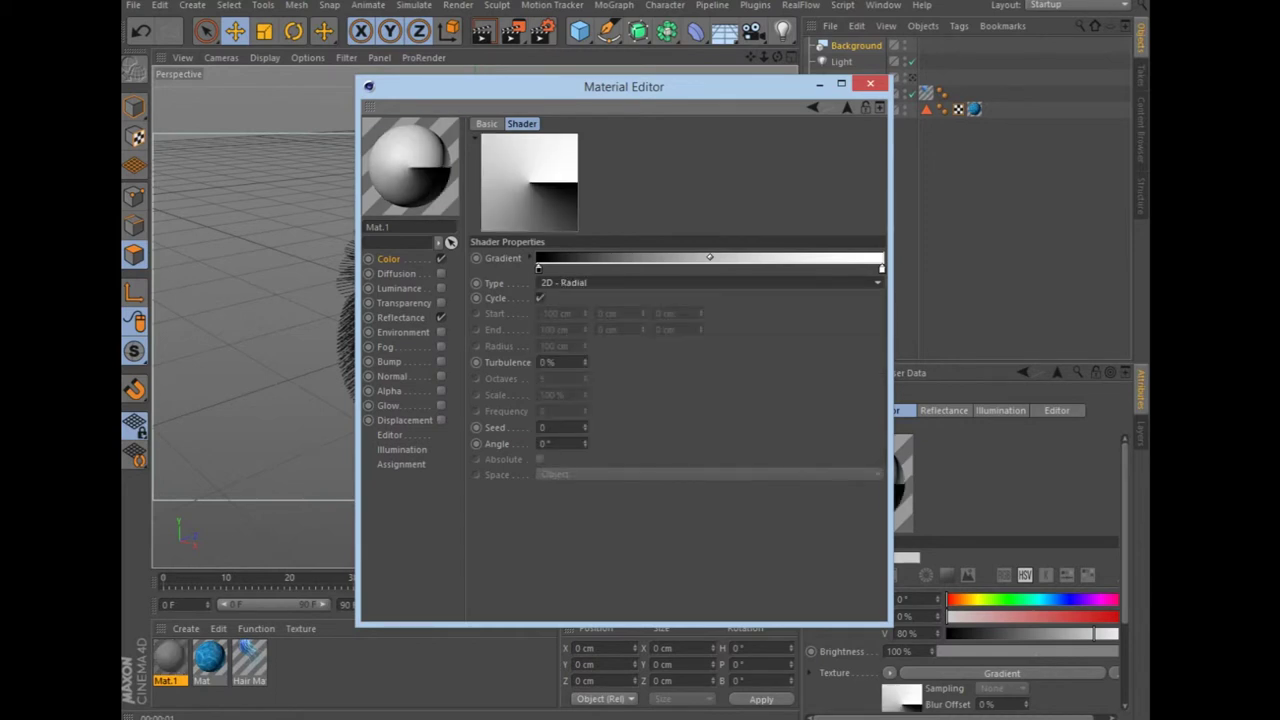
left_click(710, 283)
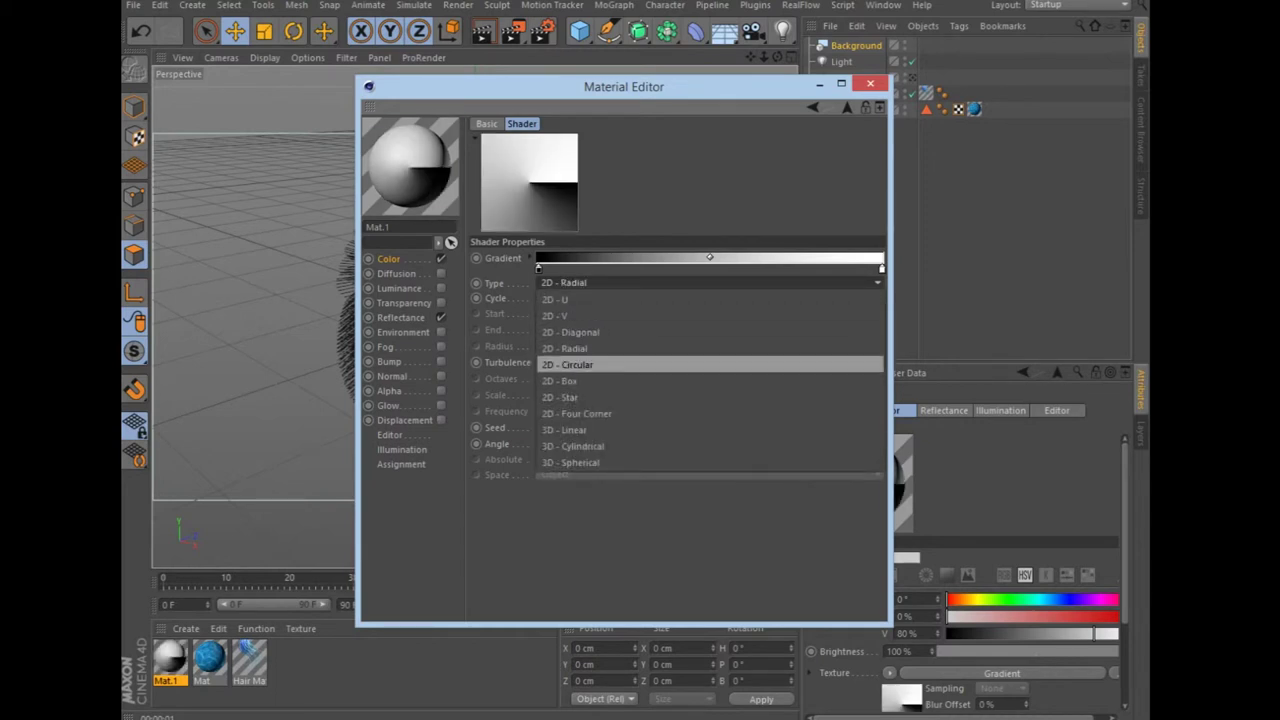
left_click(567, 364)
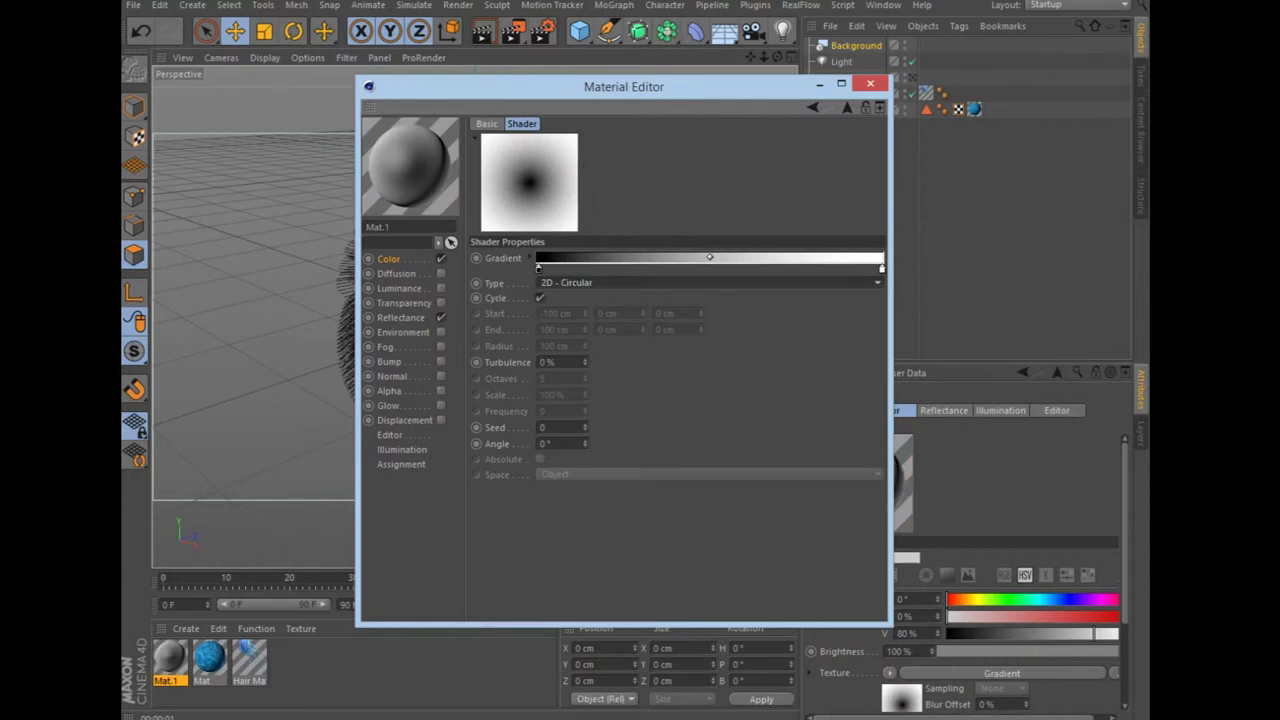
Lighten the gradient's dark end to 30% value, apply Mat.1 to Background, and test-render.
double_click(538, 268)
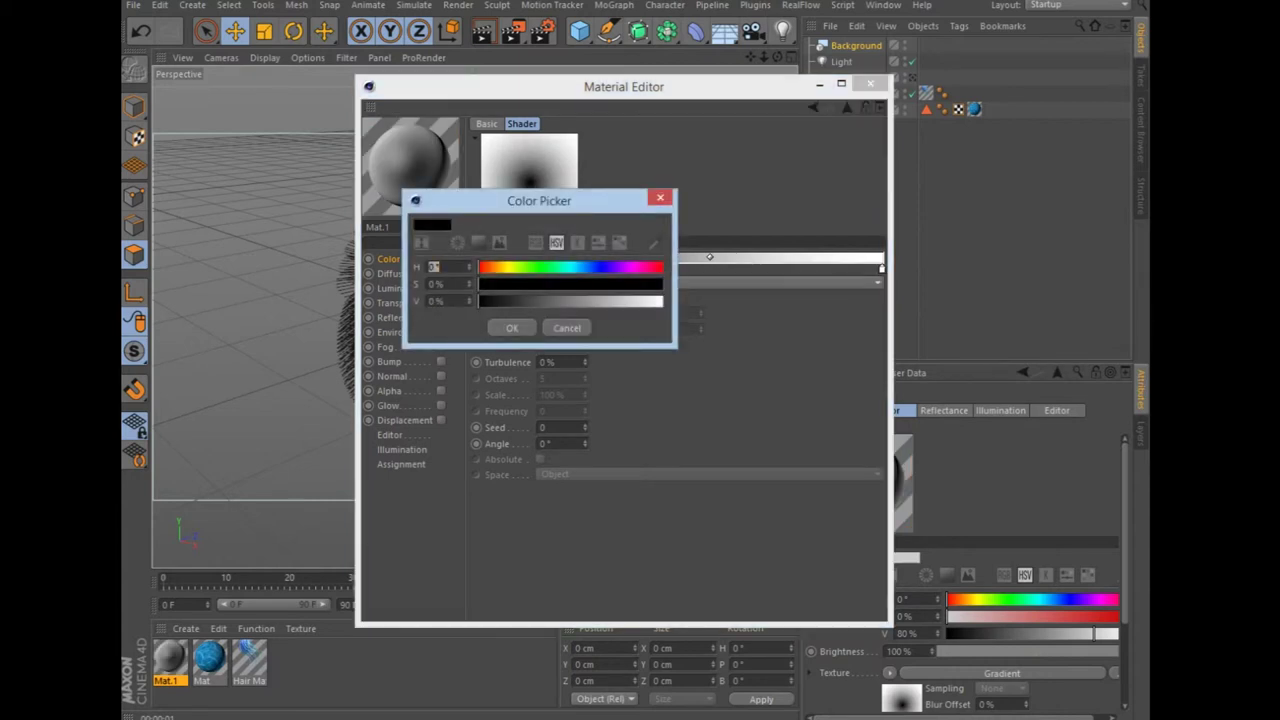
left_click(533, 301)
left_click(512, 328)
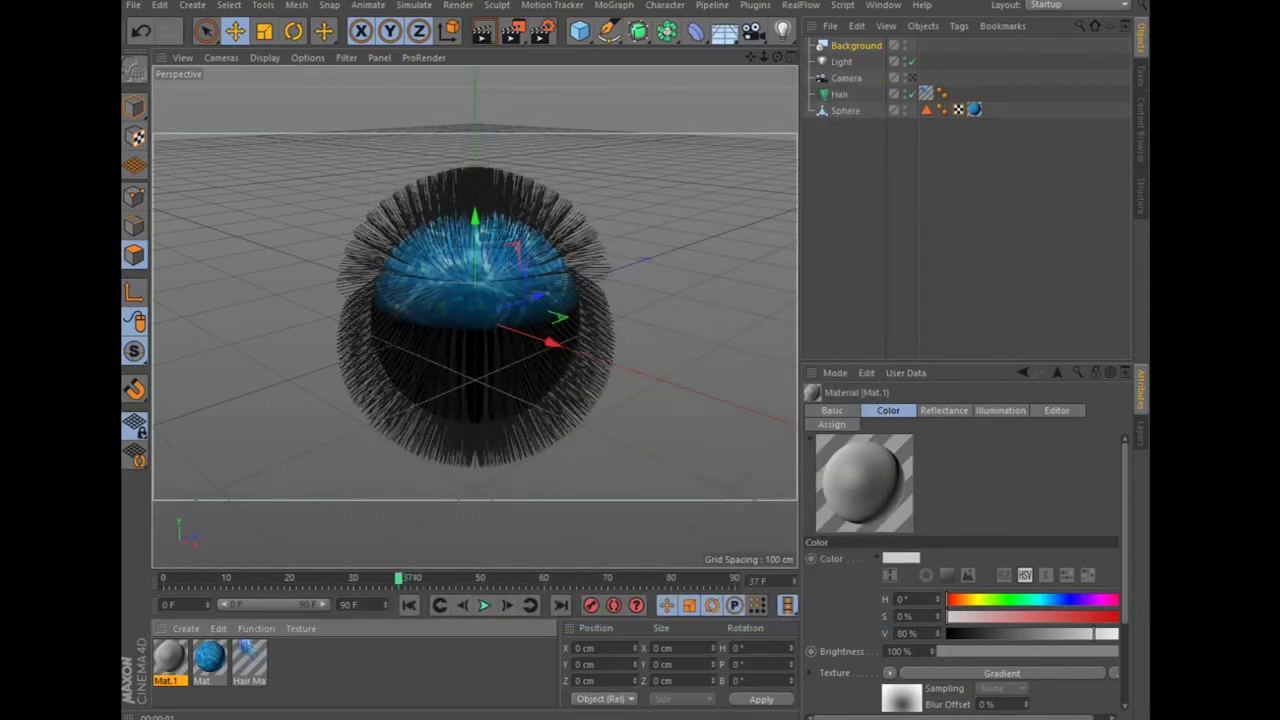
left_click_drag(170, 658, 856, 45)
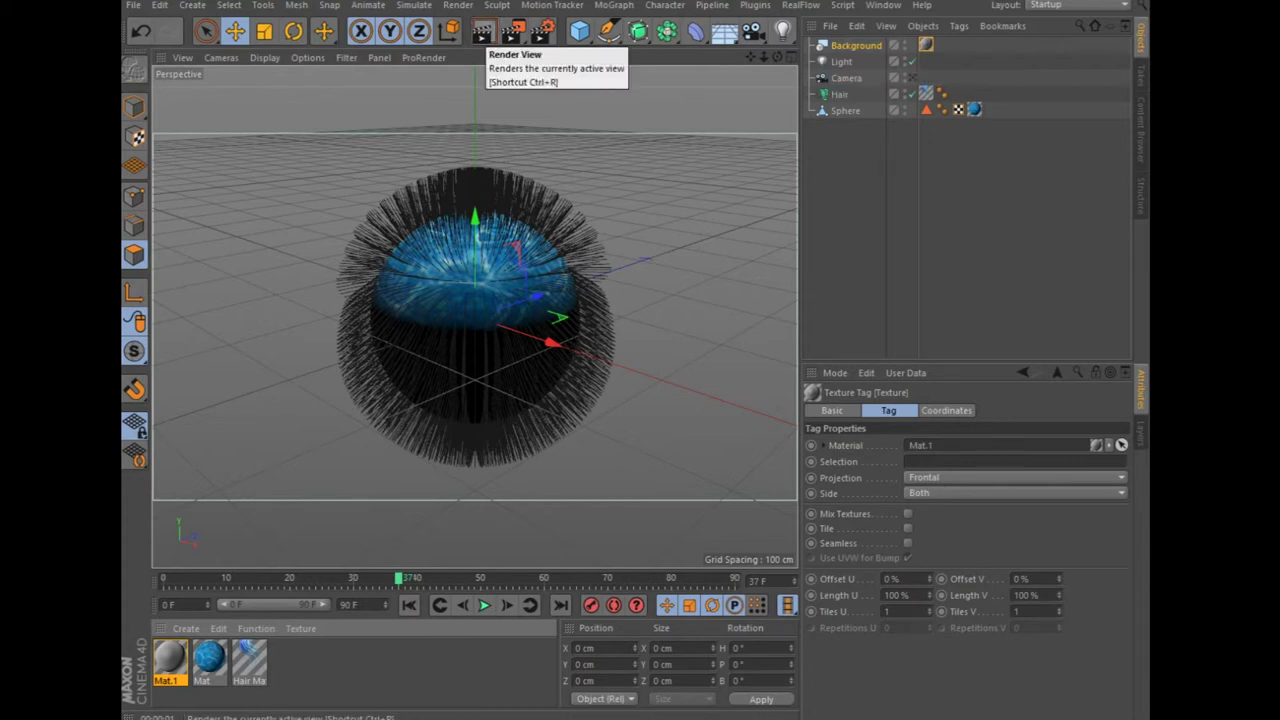
left_click(483, 31)
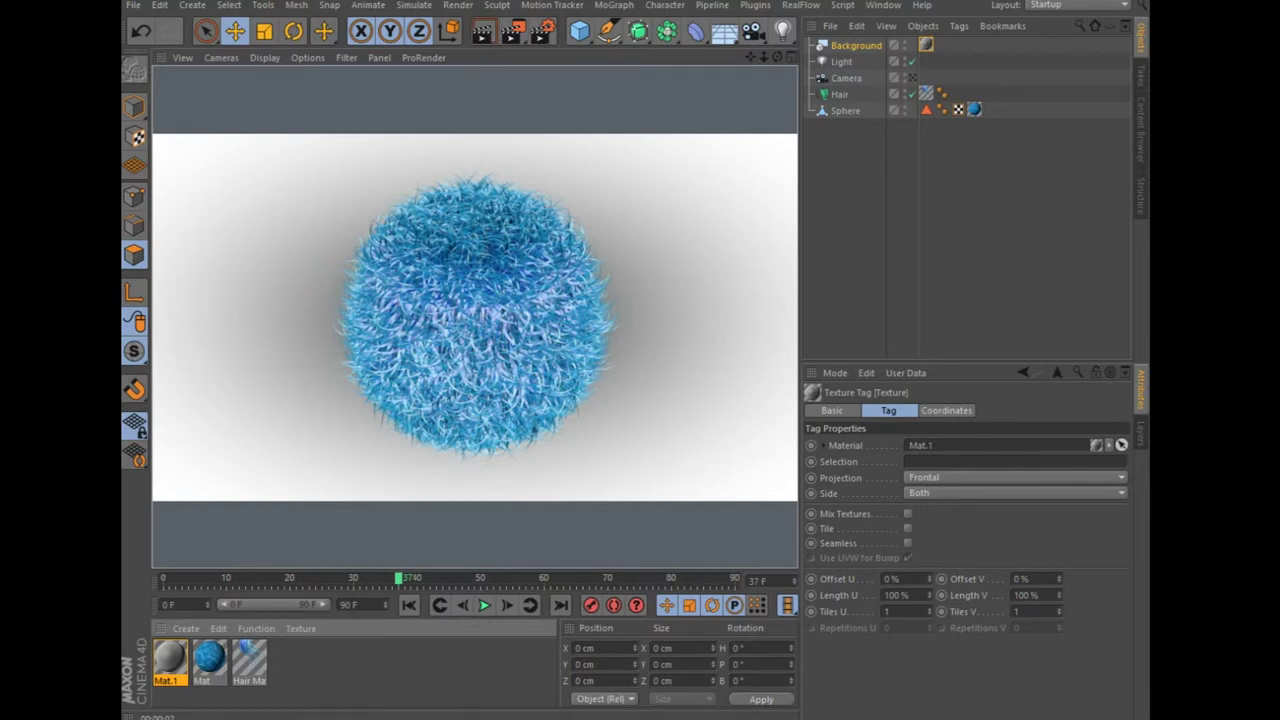
key("shift+f")
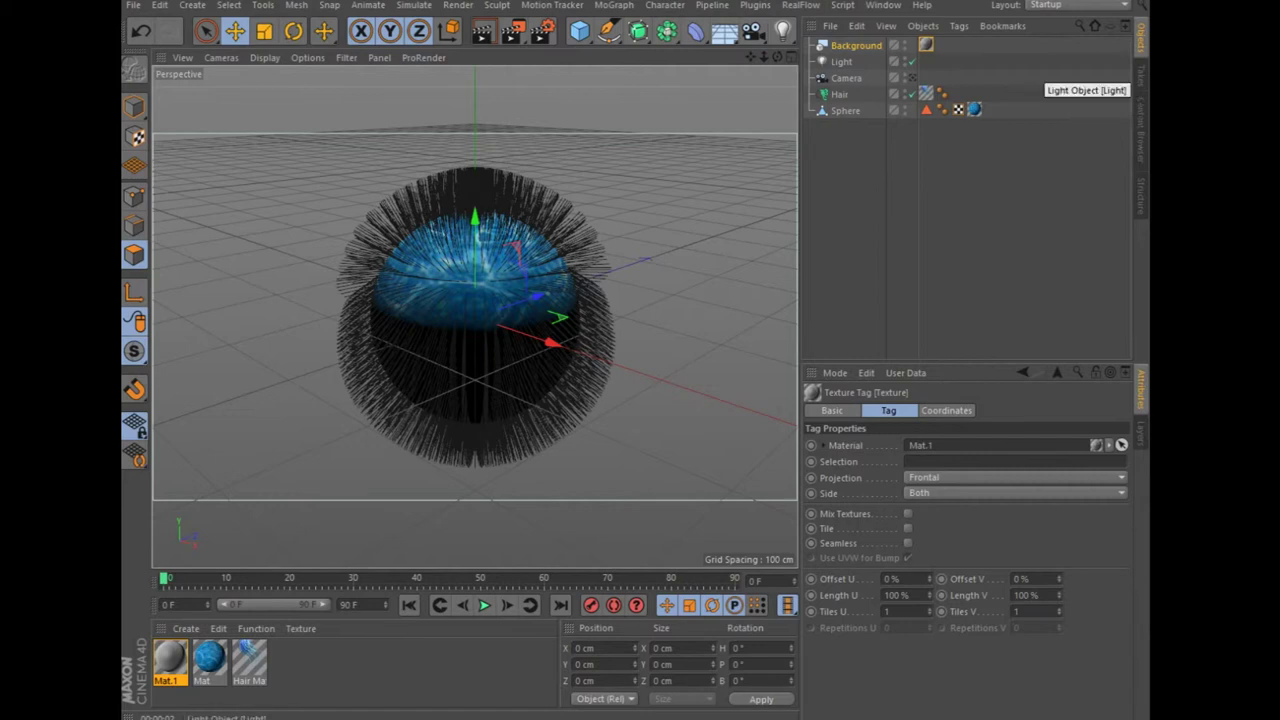
Give the Light soft Shadow Maps.
left_click(841, 61)
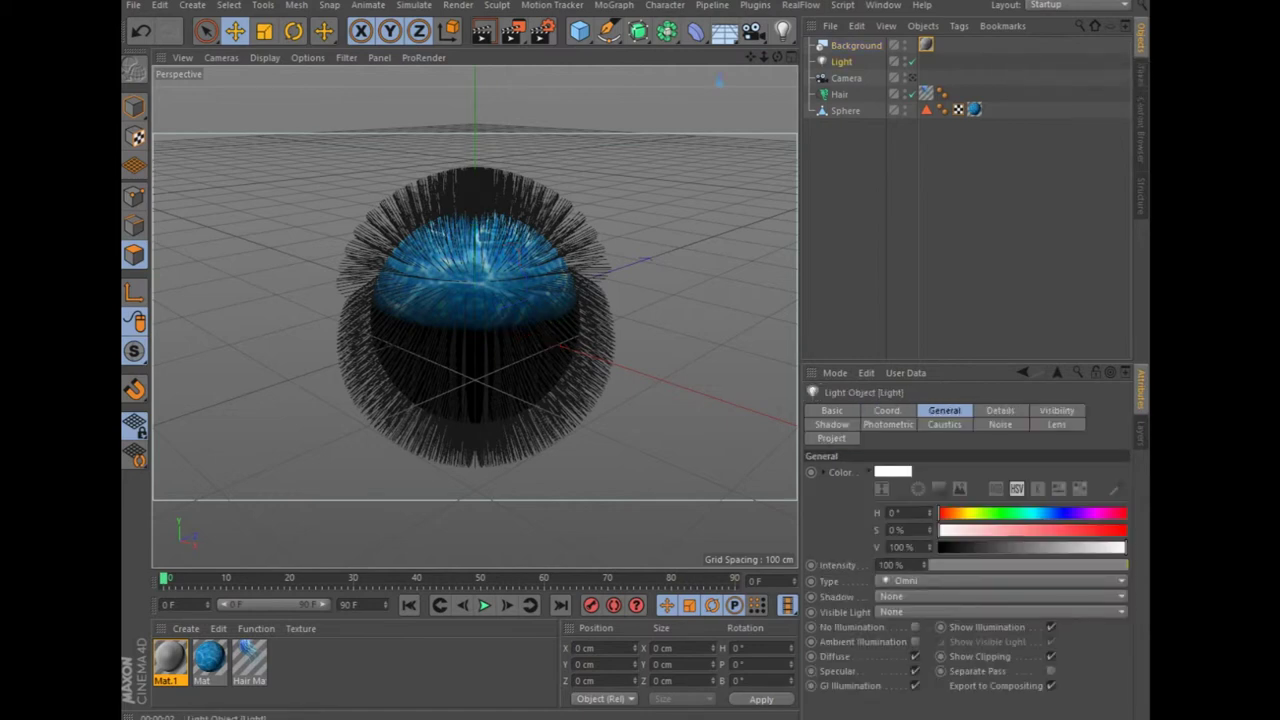
left_click(1000, 596)
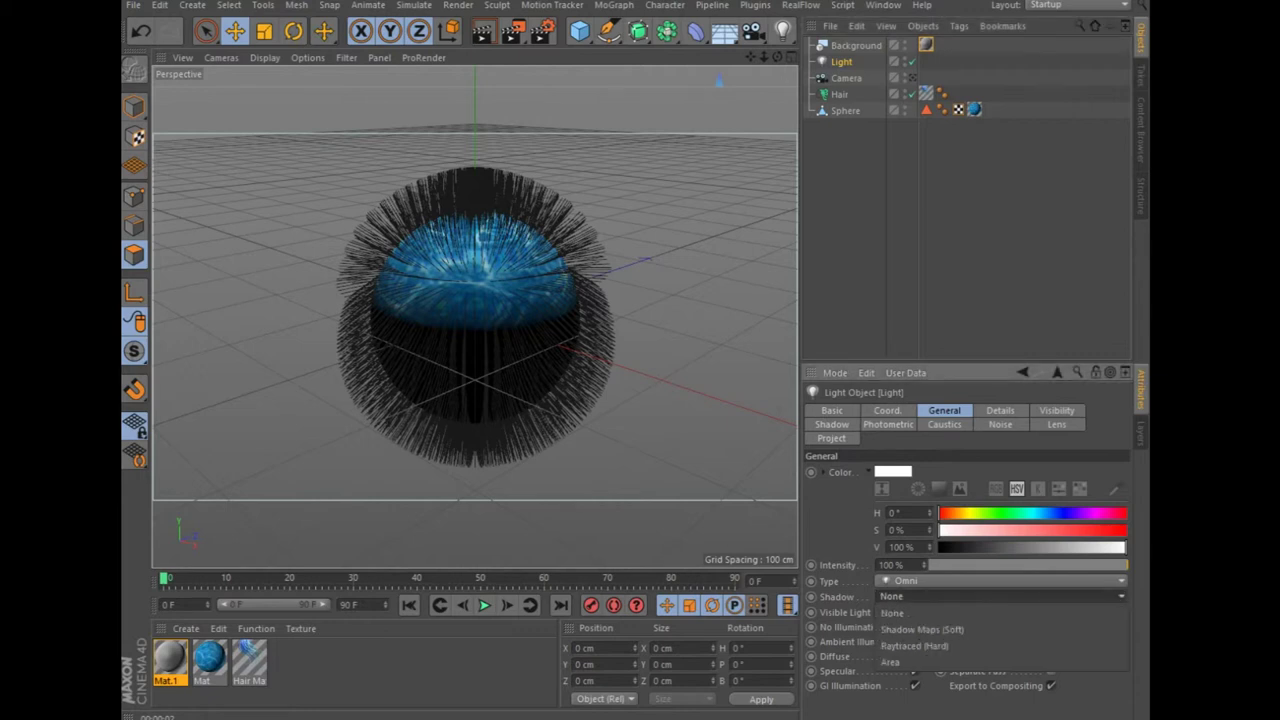
left_click(920, 621)
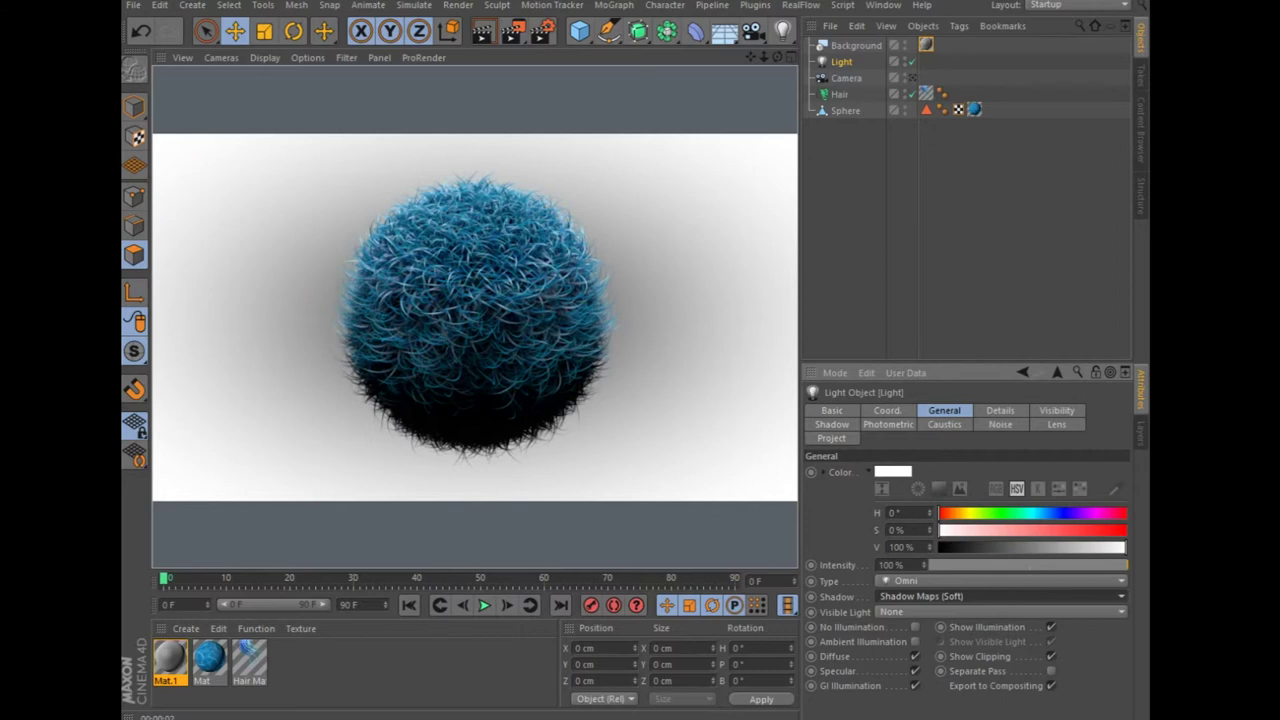
Set the light colour to cyan (H 189°, S 67%), test-render, and play the animation.
left_click(892, 471)
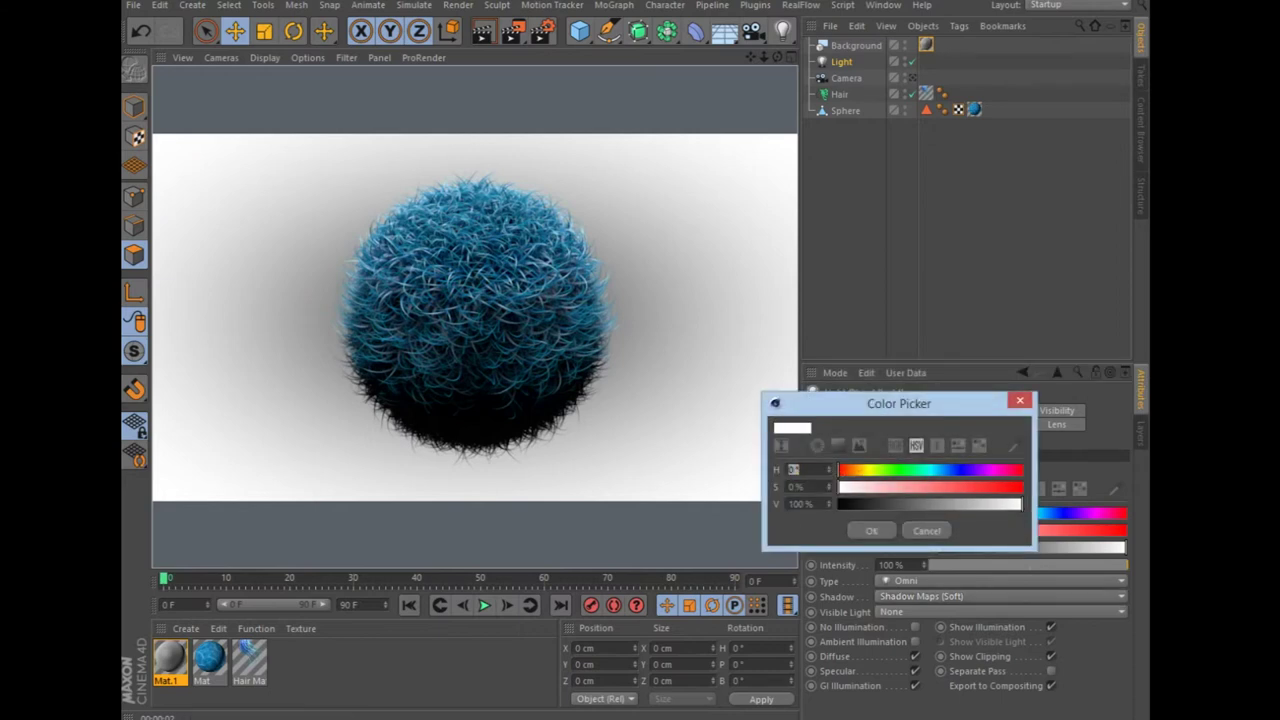
left_click(935, 470)
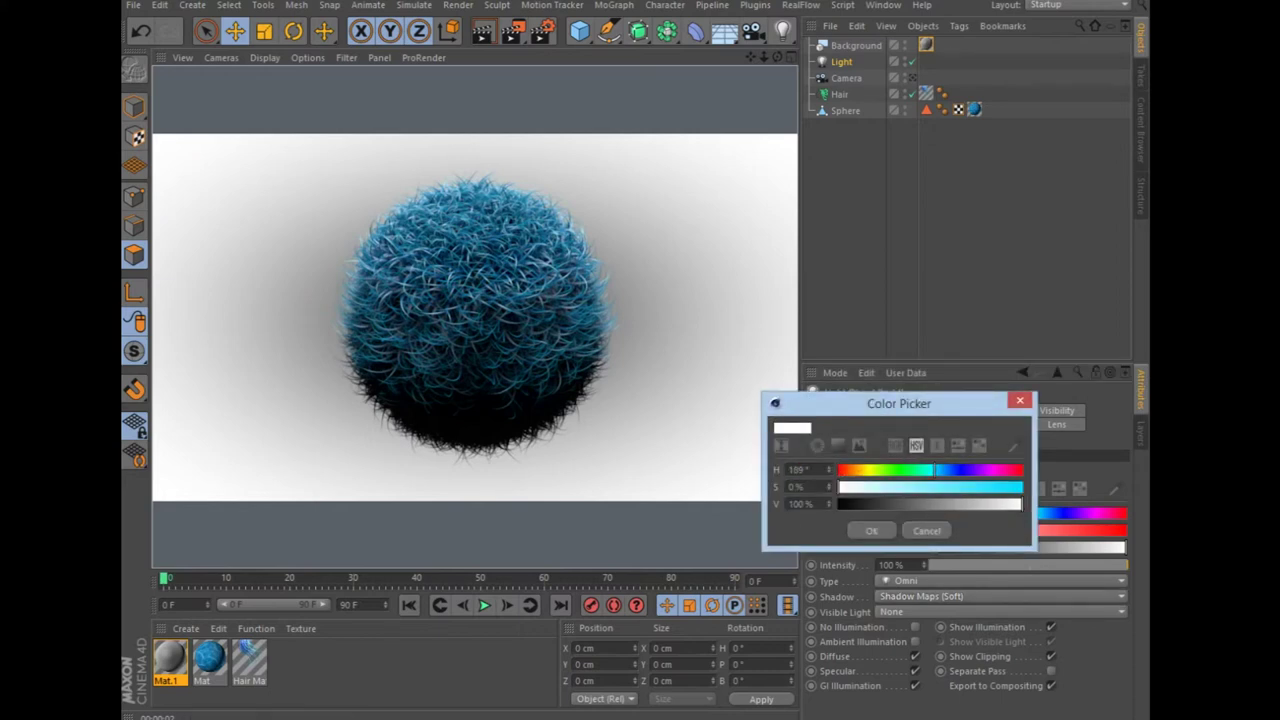
left_click(961, 487)
left_click(871, 530)
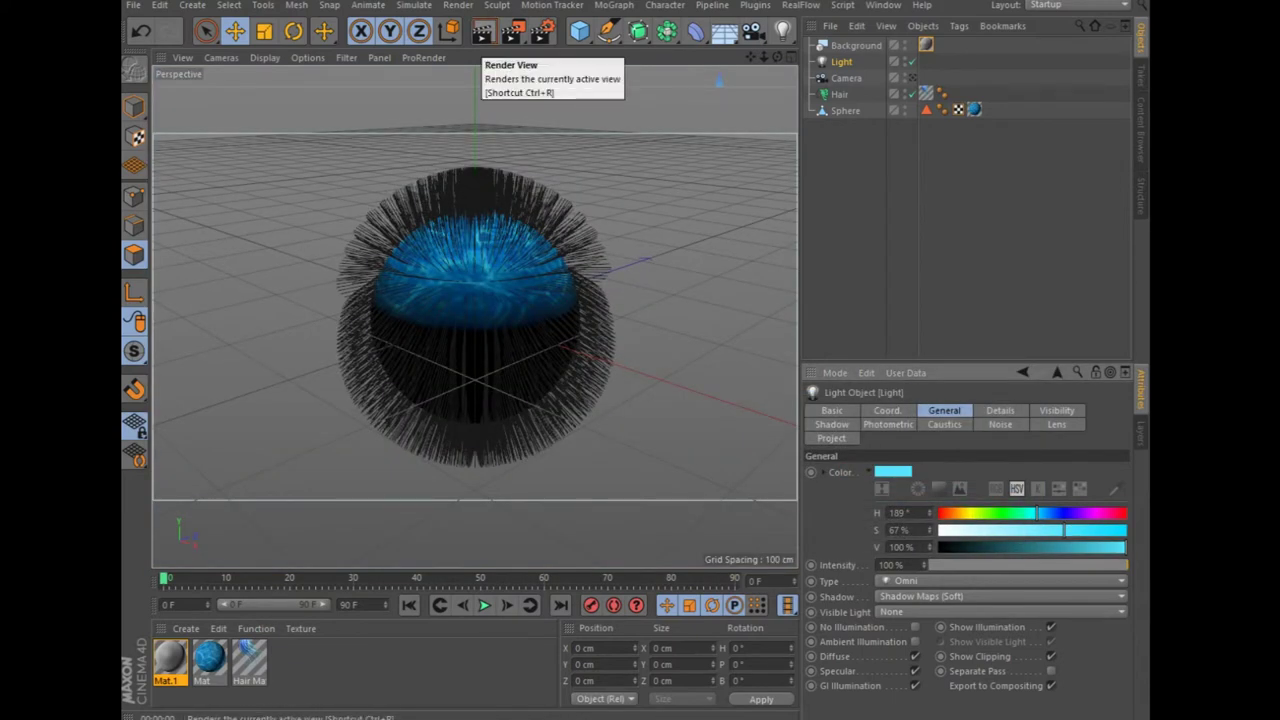
left_click(483, 31)
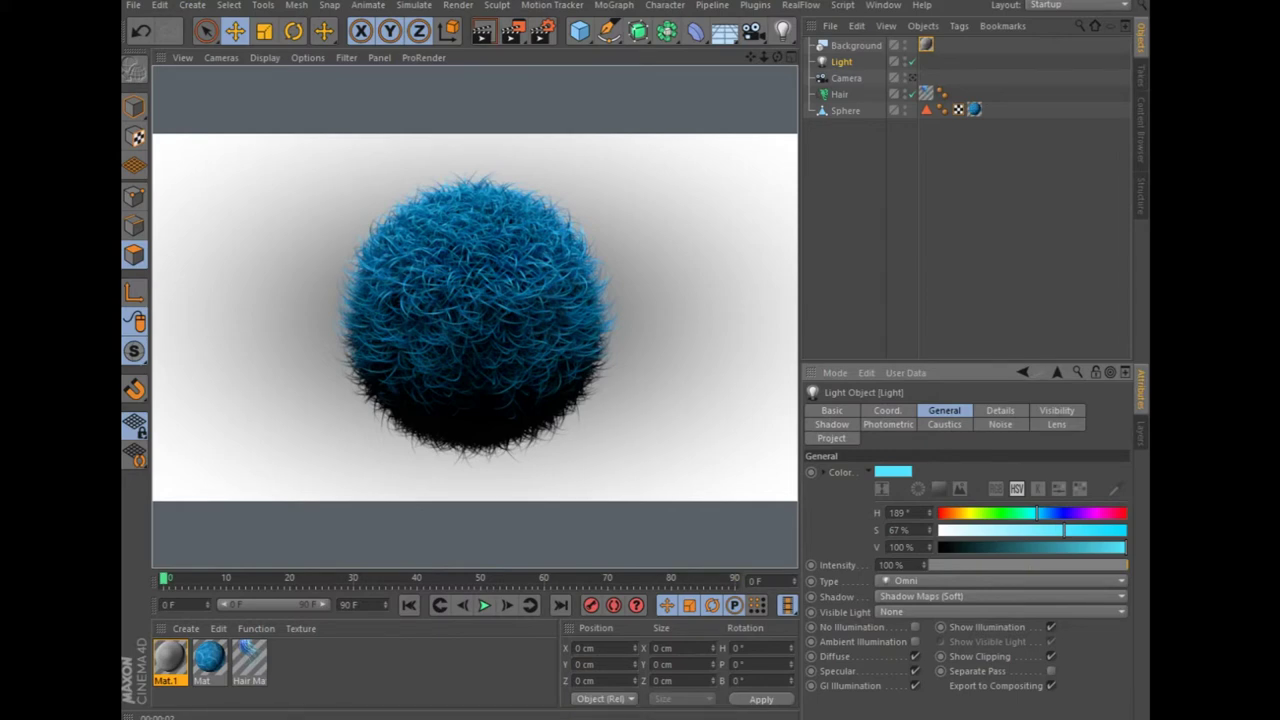
left_click(484, 605)
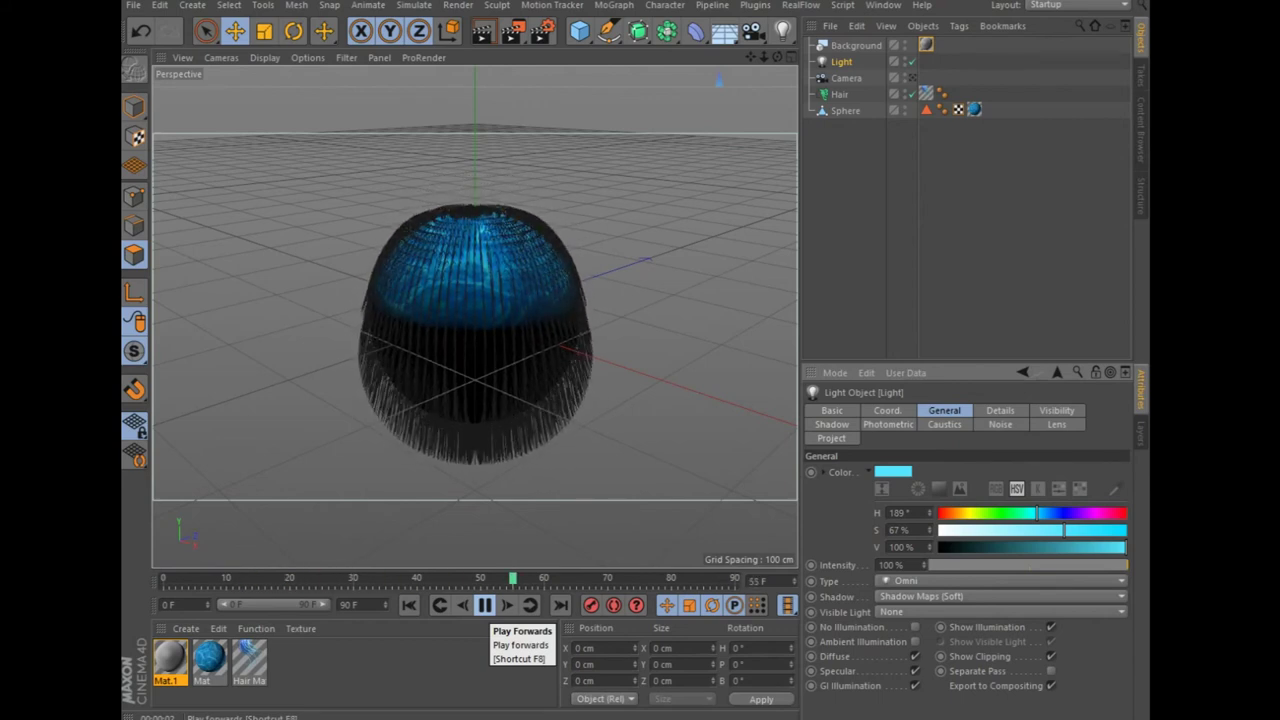
Stop the timeline playback and open the Render Settings showing 1280 x 720 output.
left_click(484, 605)
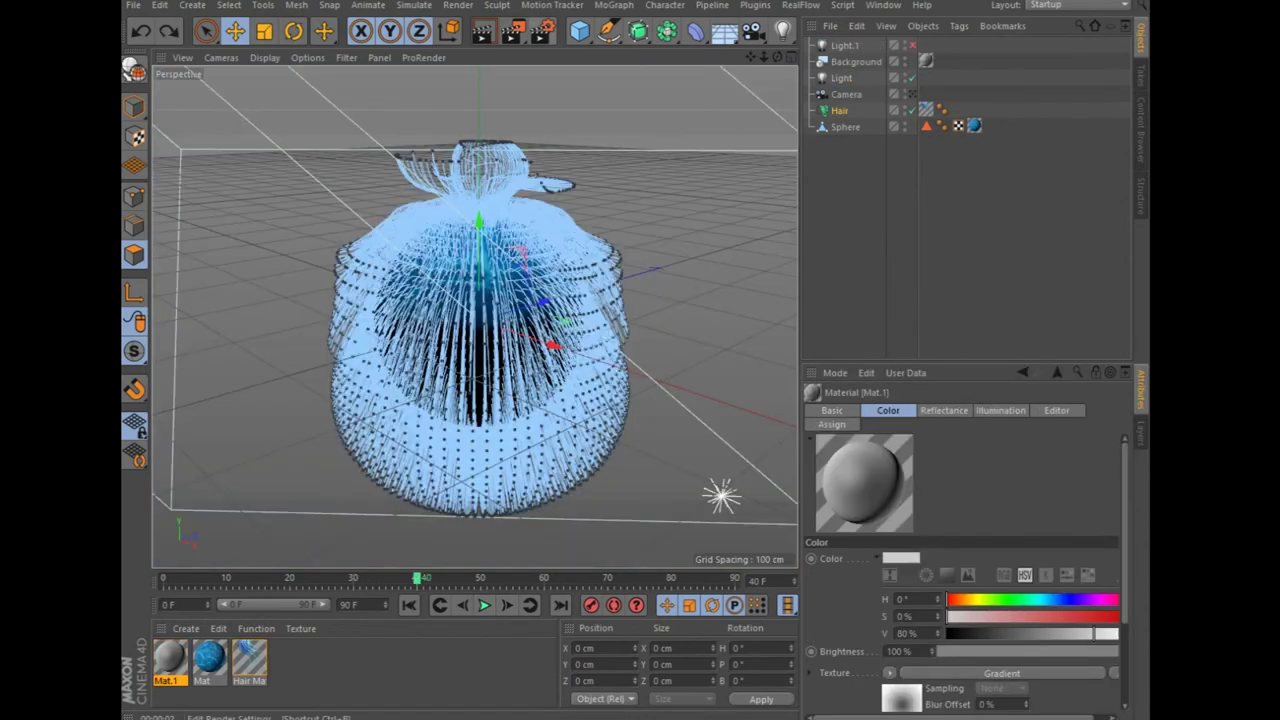
left_click(542, 31)
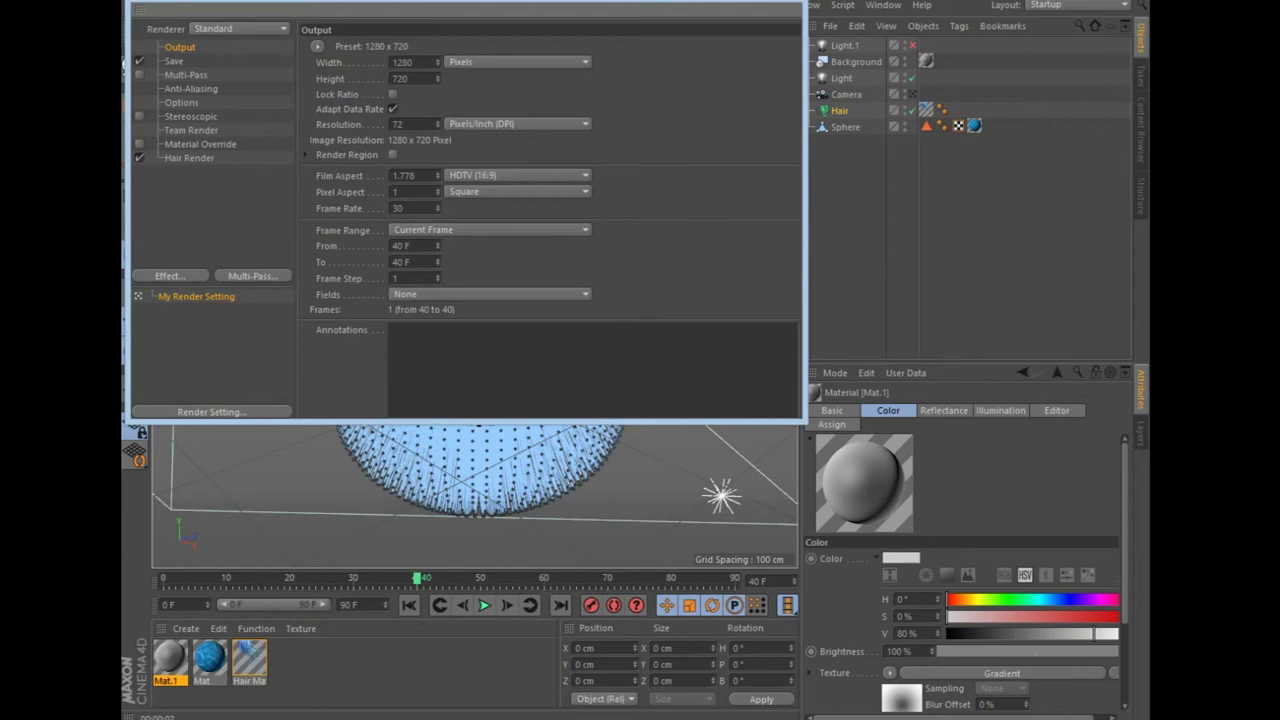
Set Frame Range to All Frames (0–90, 91 frames) and Save Format to MP4, then close Render Settings.
left_click(490, 229)
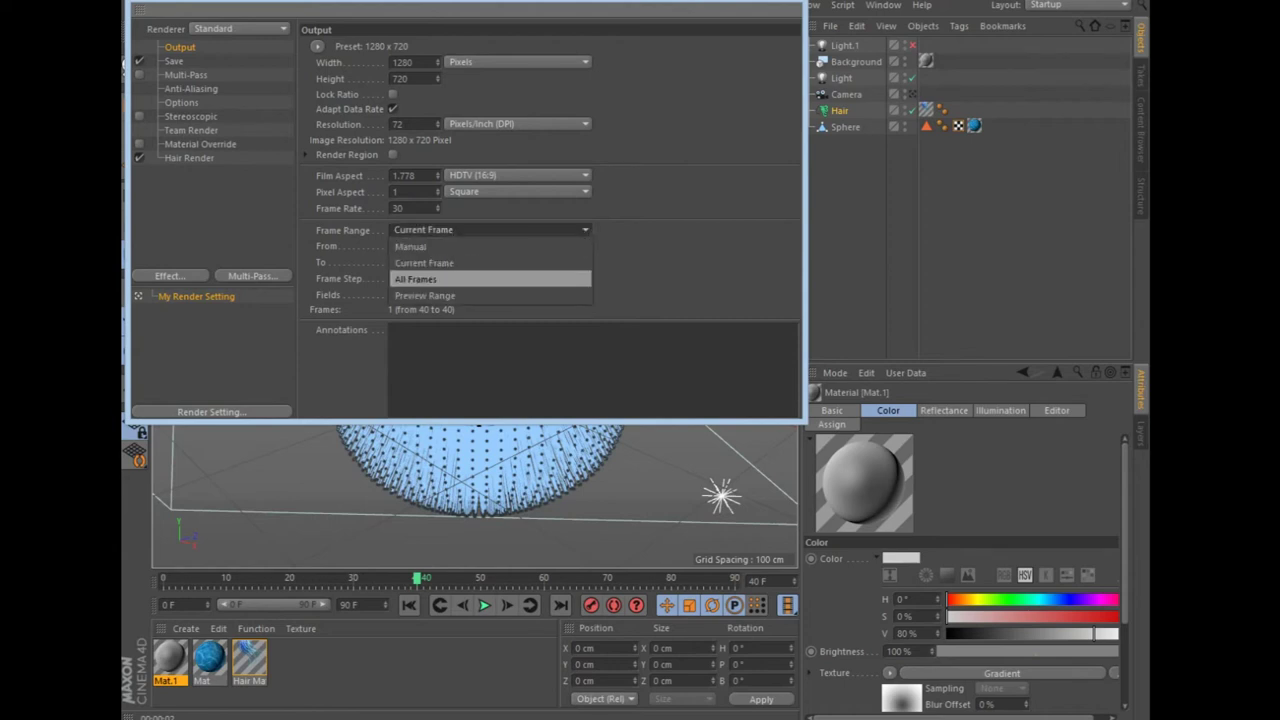
left_click(415, 279)
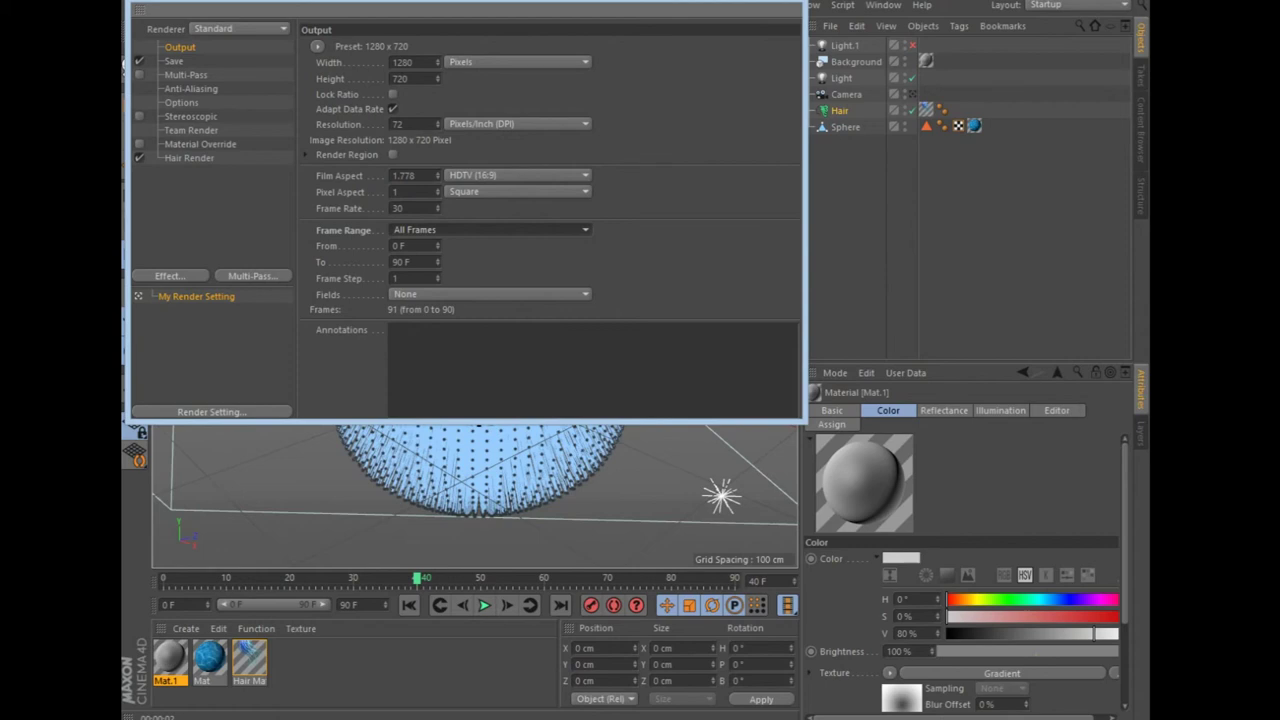
left_click(173, 61)
left_click(600, 92)
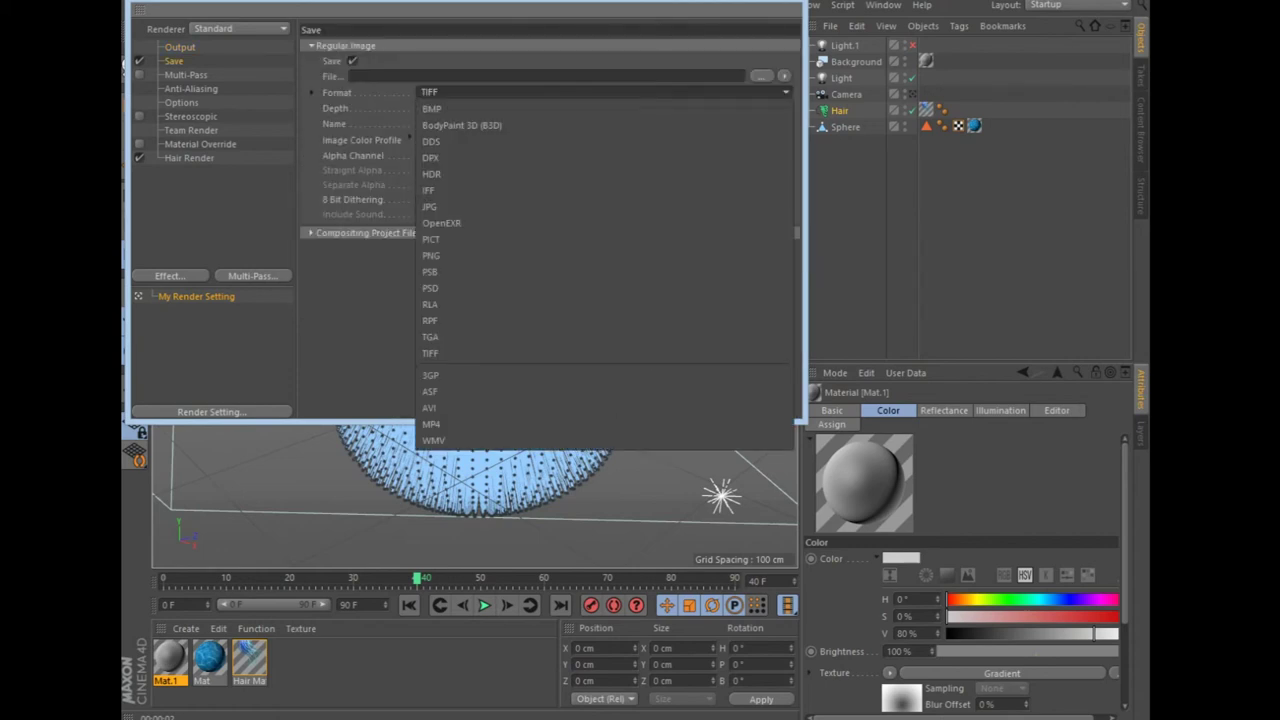
left_click(431, 424)
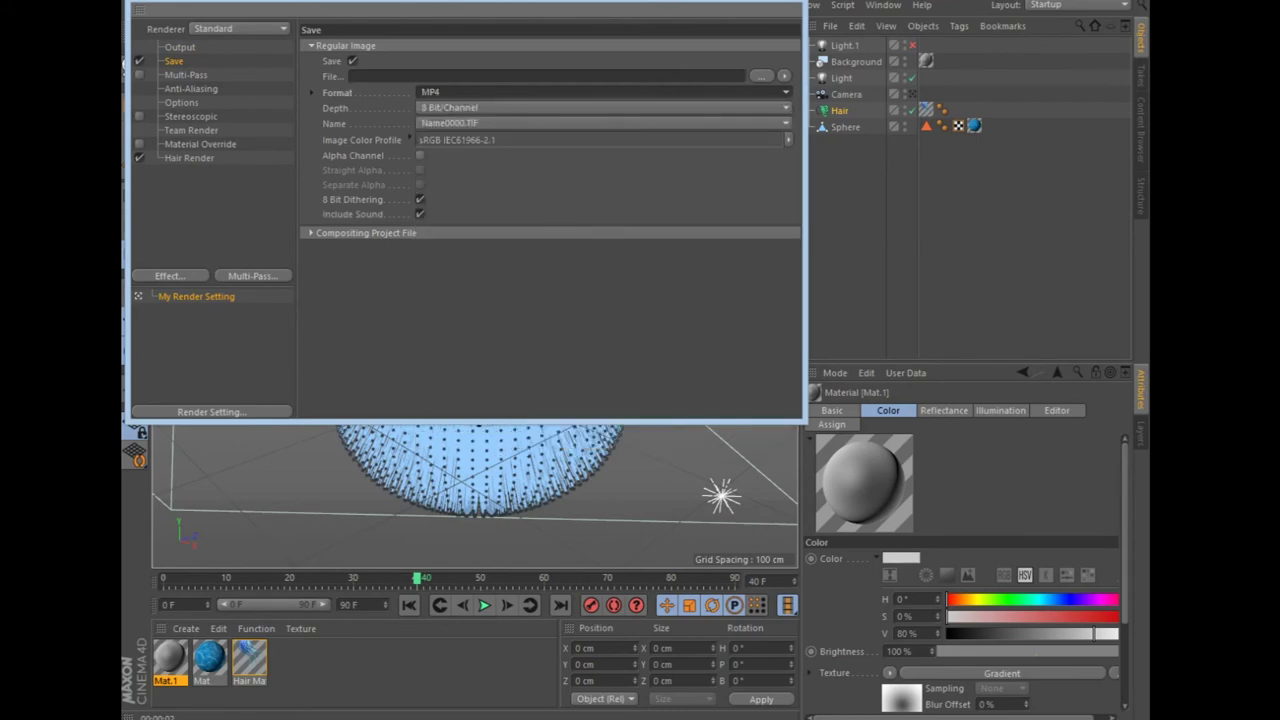
left_click(137, 9)
left_click(165, 260)
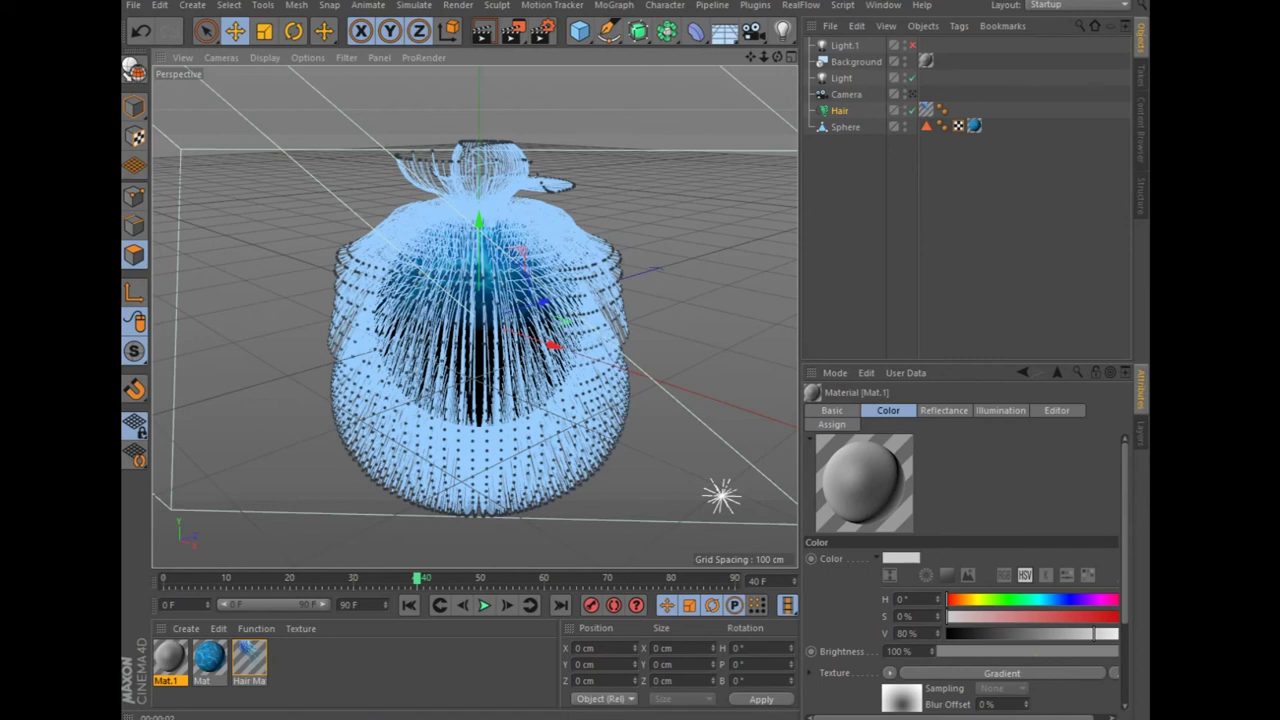
Render the fur sphere animation to the Picture Viewer, continuing past the no-output-file warning.
left_click(512, 31)
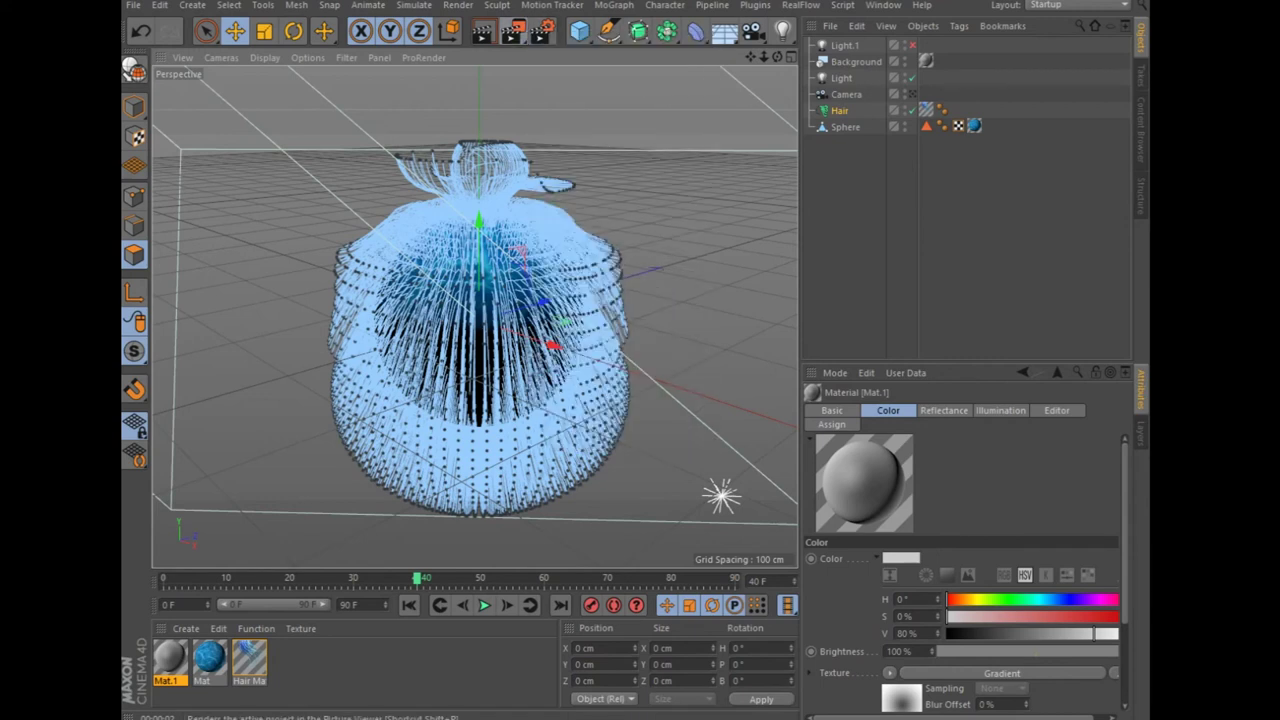
left_click(512, 31)
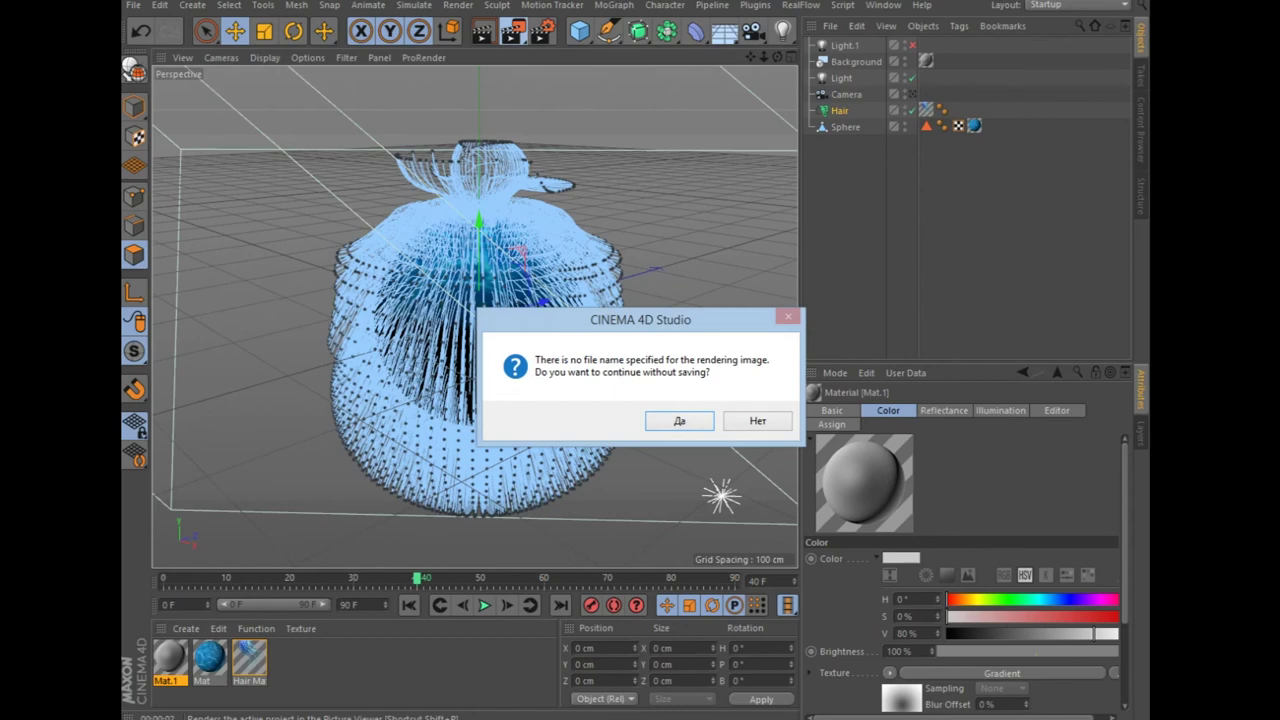
key("Return")
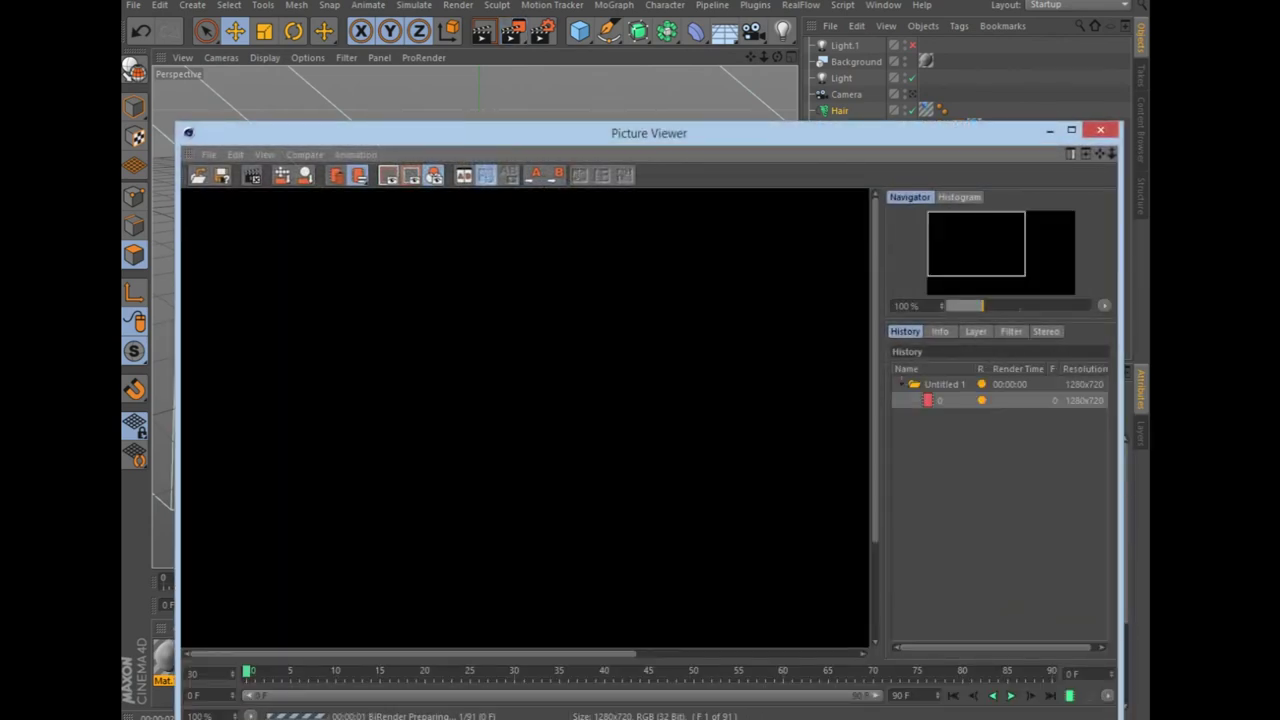